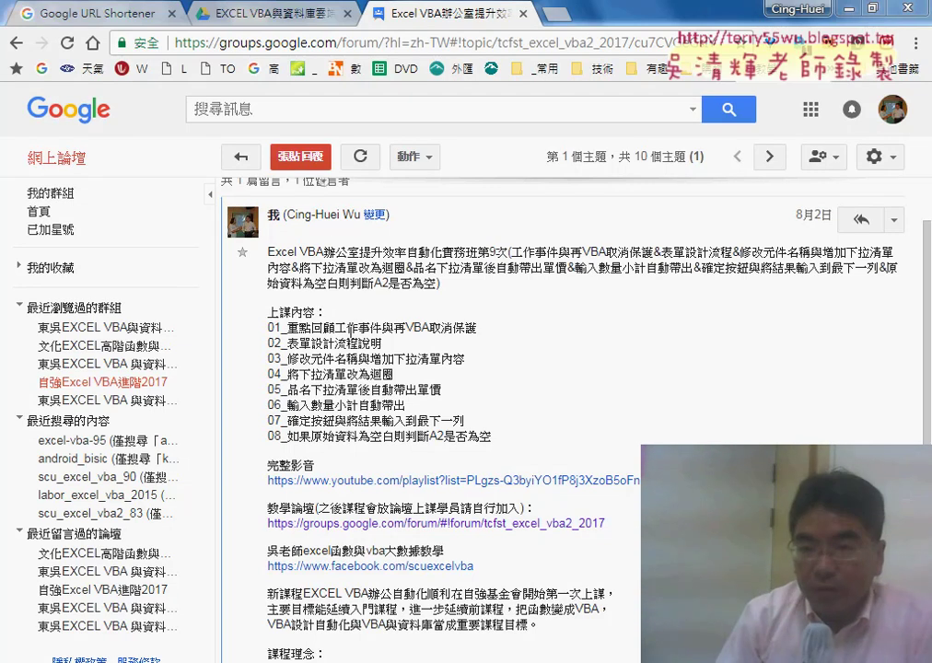
# Highlight 'VBA取消保護' in lesson item 01 of the Google Groups course post
pyautogui.click(417, 330)
pyautogui.moveTo(406, 329); pyautogui.dragTo(476, 330)
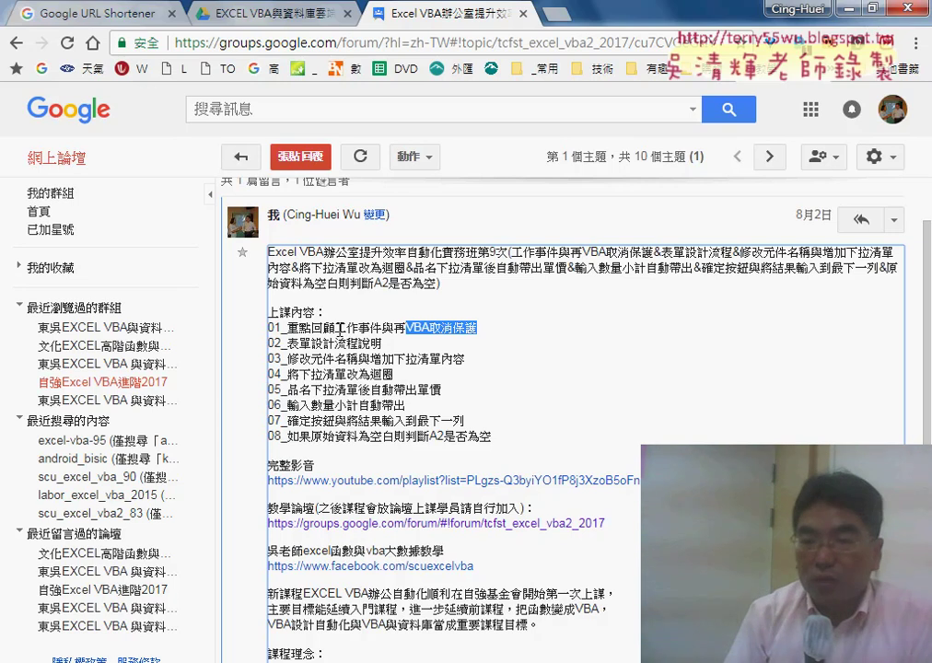
# In 問題02.xlsm, pick 茶 for cell B16 from its dropdown and launch the form via 啟動表單
pyautogui.hotkey('alt', 'Tab')
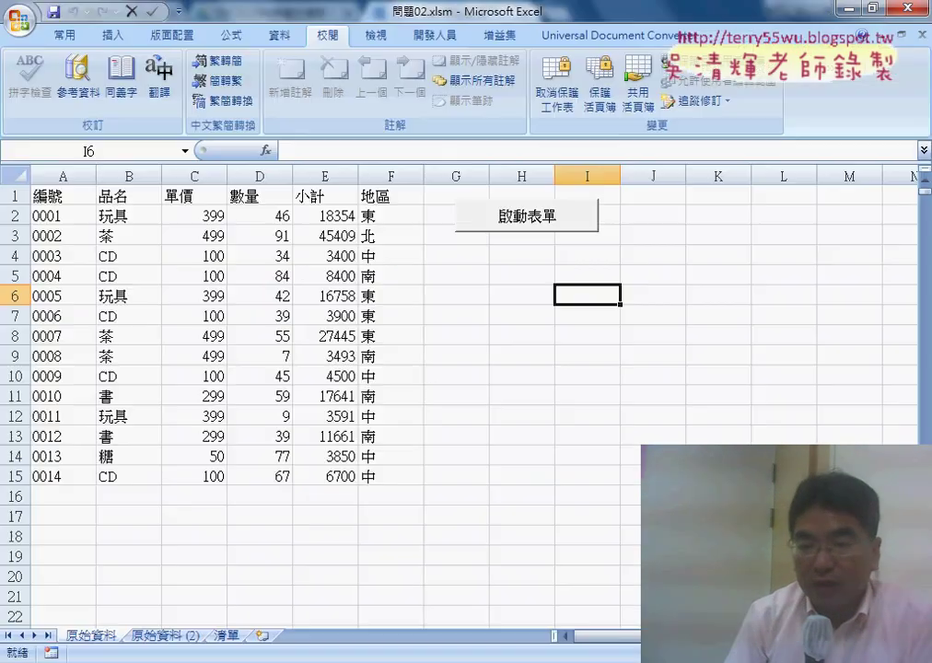
pyautogui.click(129, 495)
pyautogui.click(170, 499)
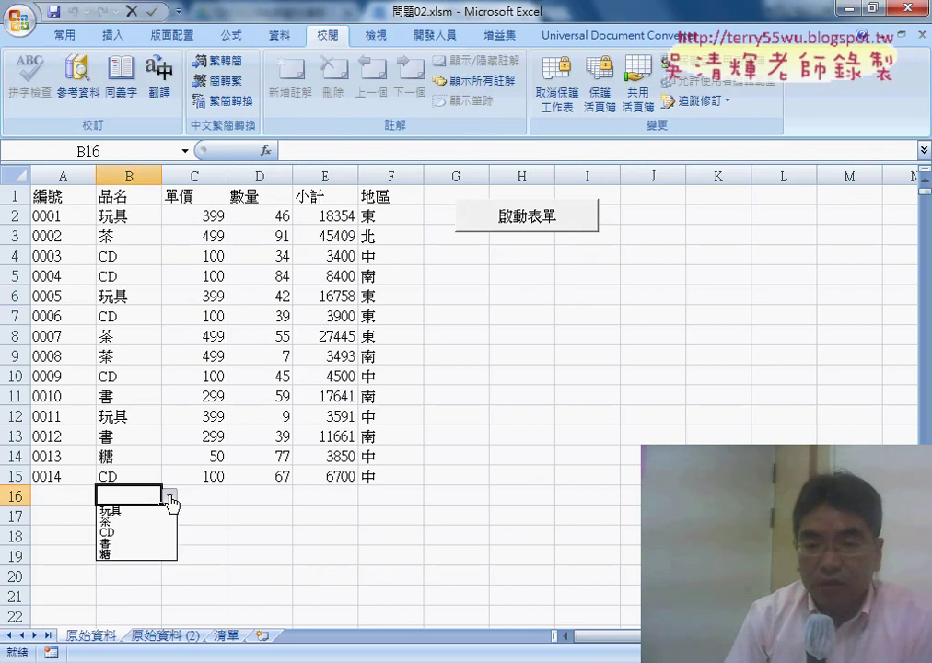
pyautogui.click(148, 523)
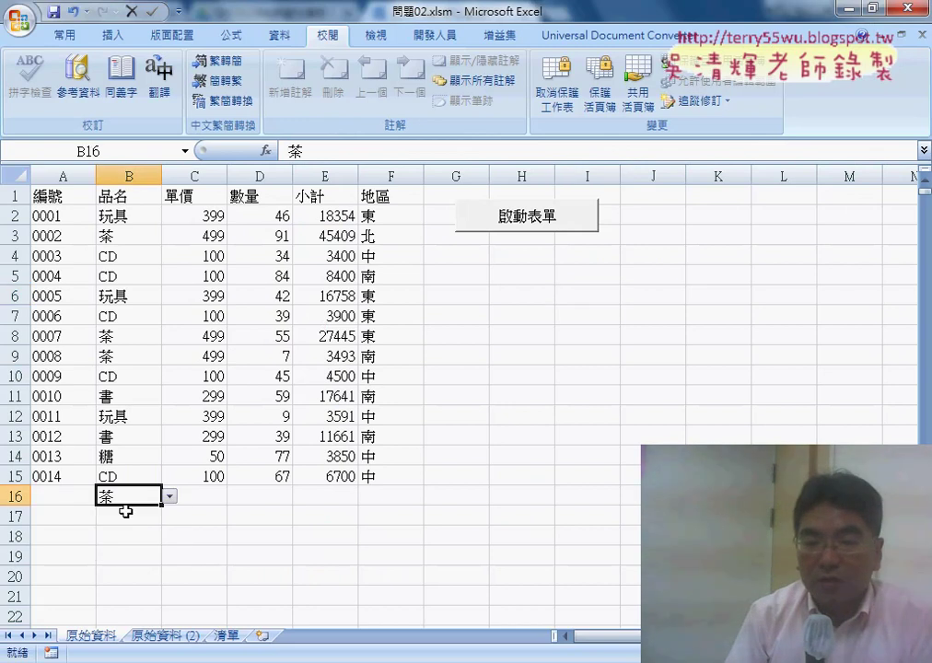
pyautogui.click(74, 497)
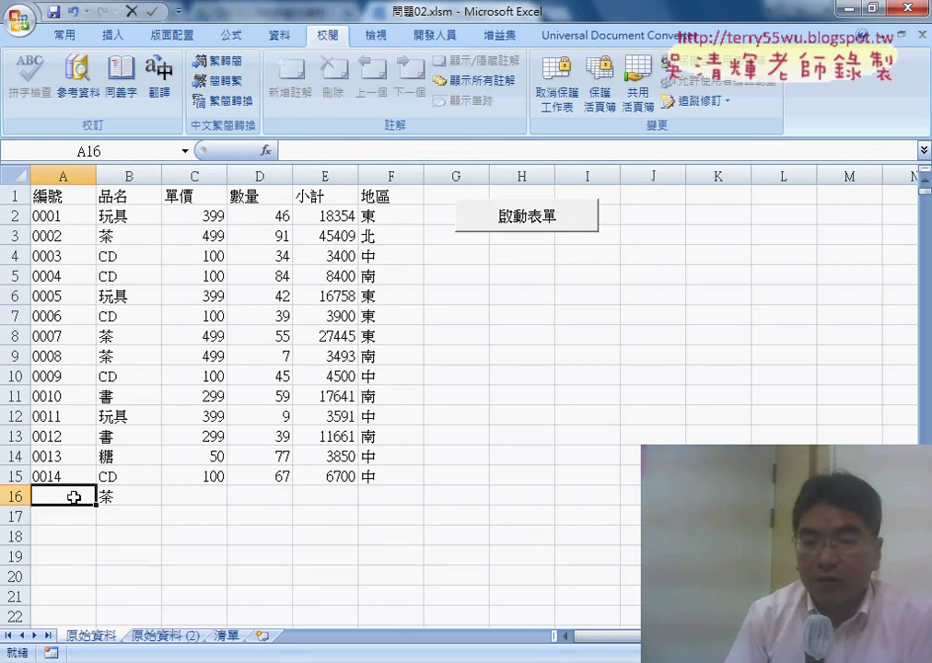
pyautogui.click(205, 502)
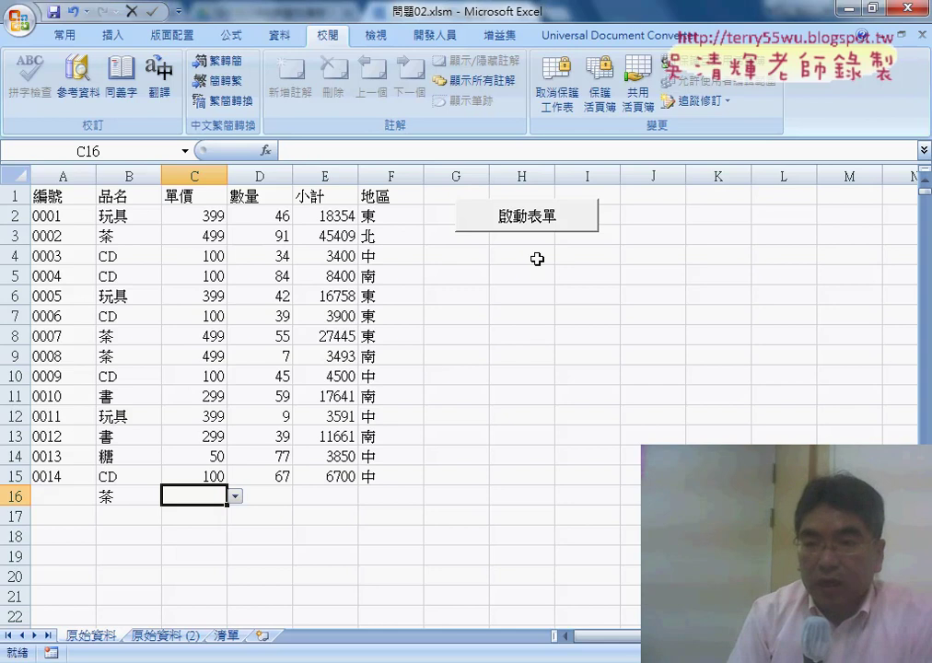
pyautogui.click(539, 221)
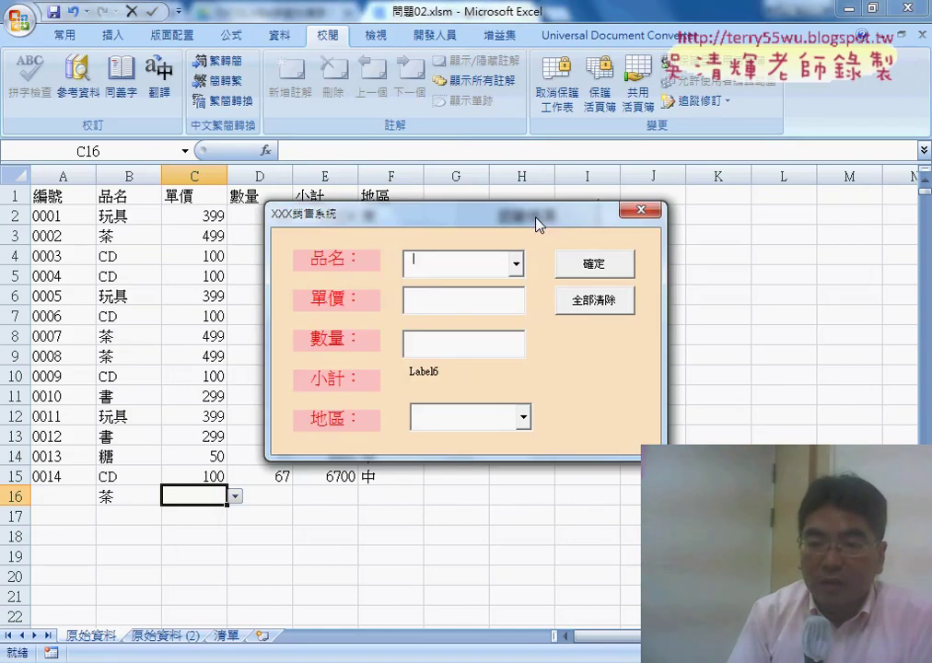
# Close the XXX銷售系統 userform with its X button
pyautogui.click(642, 212)
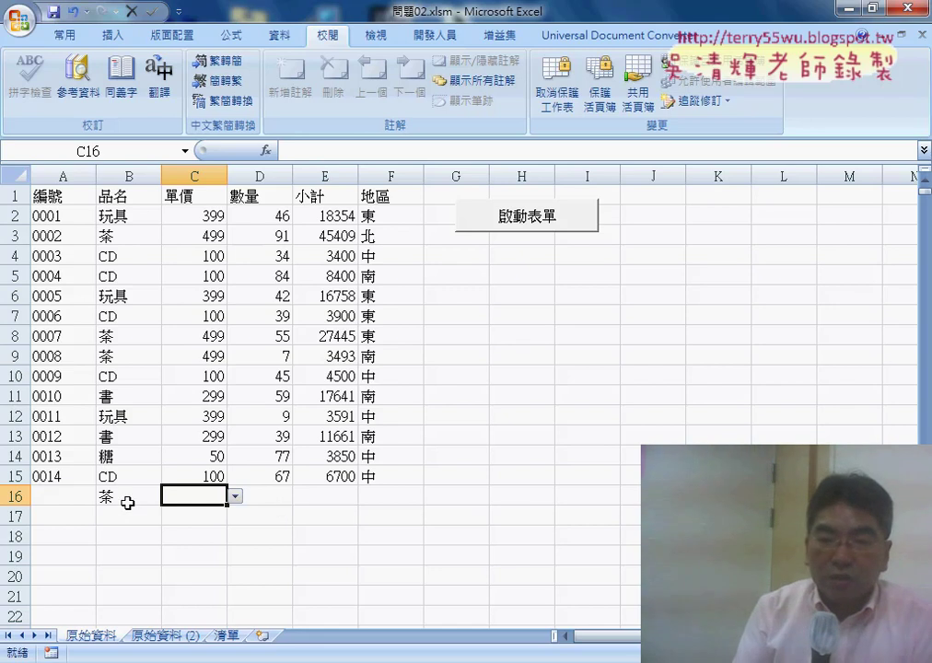
# Reopen the XXX銷售系統 form using the 啟動表單 button
pyautogui.click(523, 221)
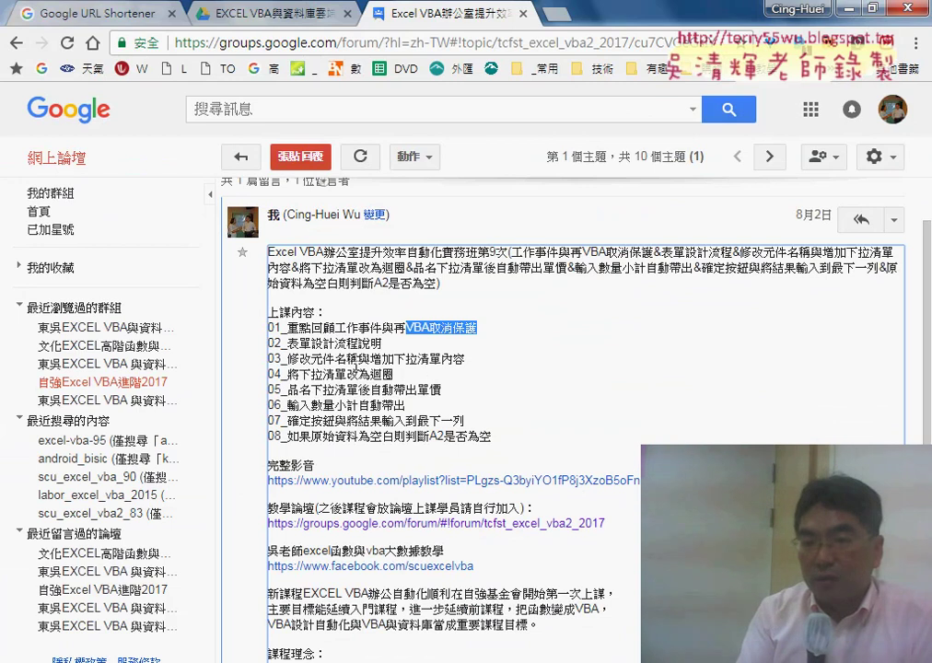
# Highlight 表單設計 in lesson item 02 and 下拉清單 in lesson item 03
pyautogui.moveTo(288, 343); pyautogui.dragTo(334, 343)
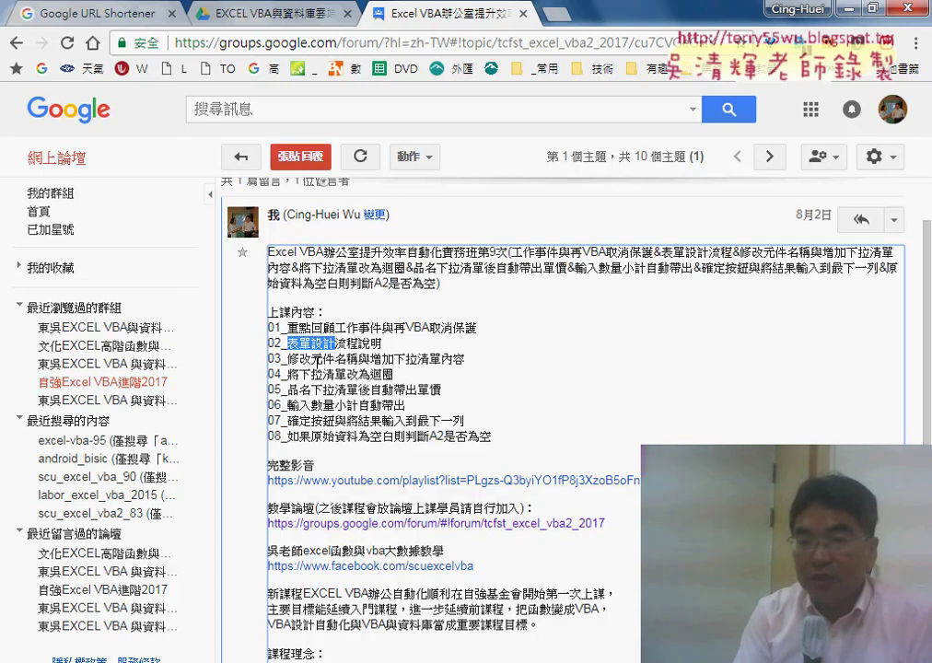
pyautogui.doubleClick(317, 359)
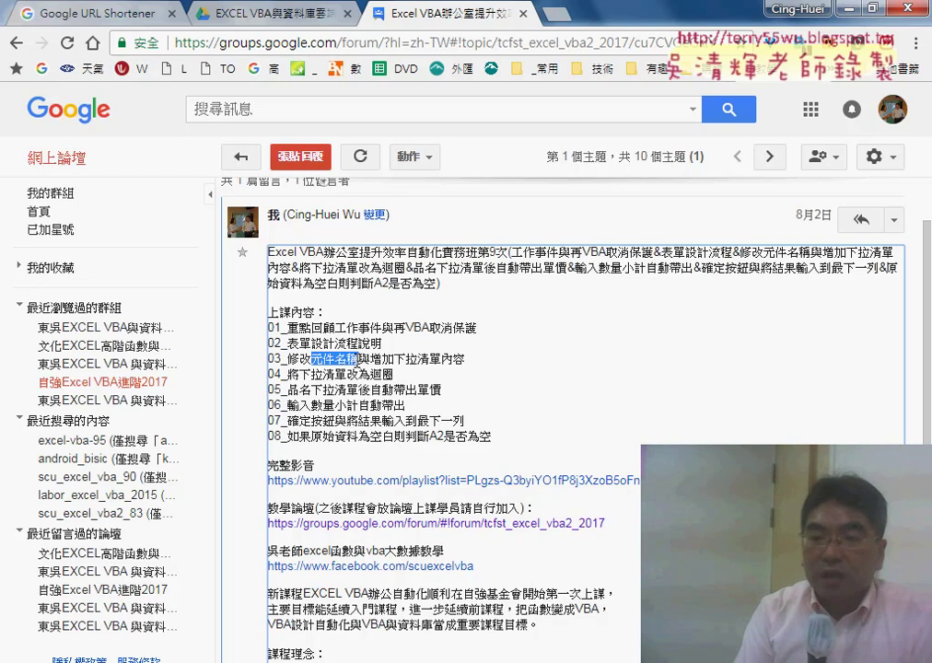
pyautogui.moveTo(394, 359); pyautogui.dragTo(440, 360)
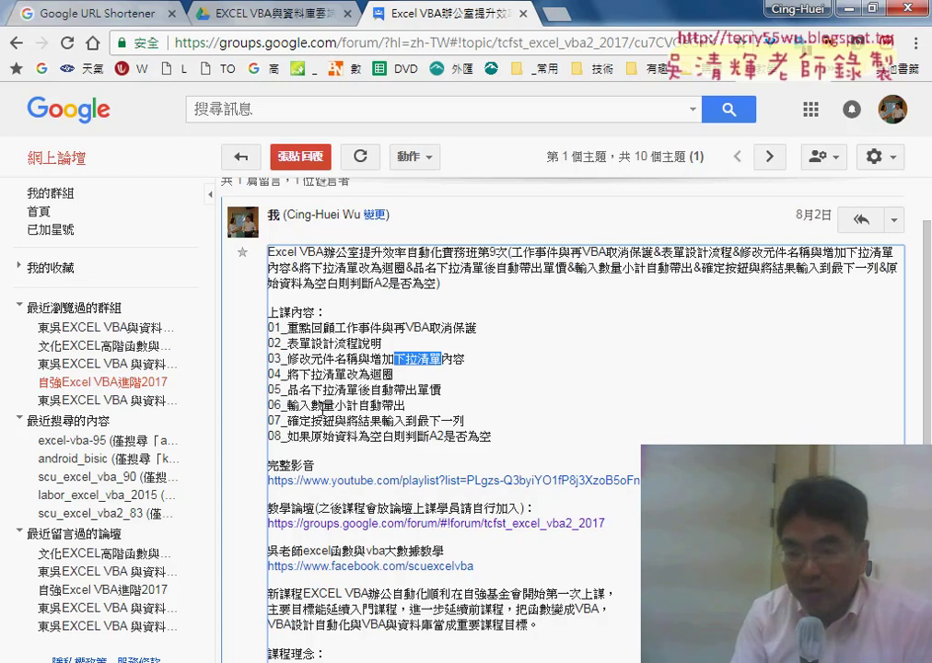
# Close the sales form, open the Visual Basic editor and unlock VBAProject with its password
pyautogui.hotkey('alt', 'Tab')
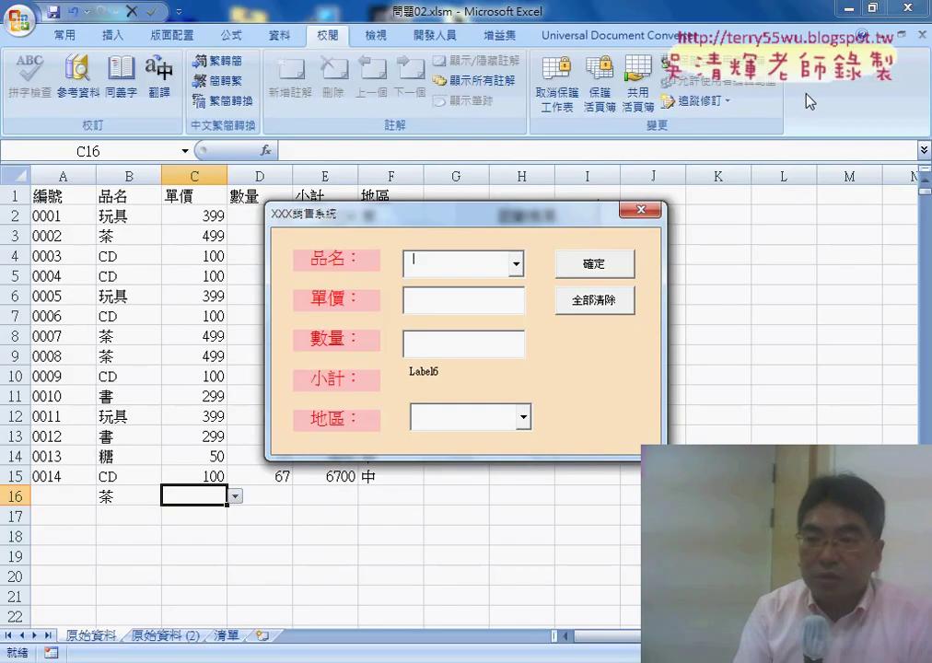
pyautogui.click(641, 210)
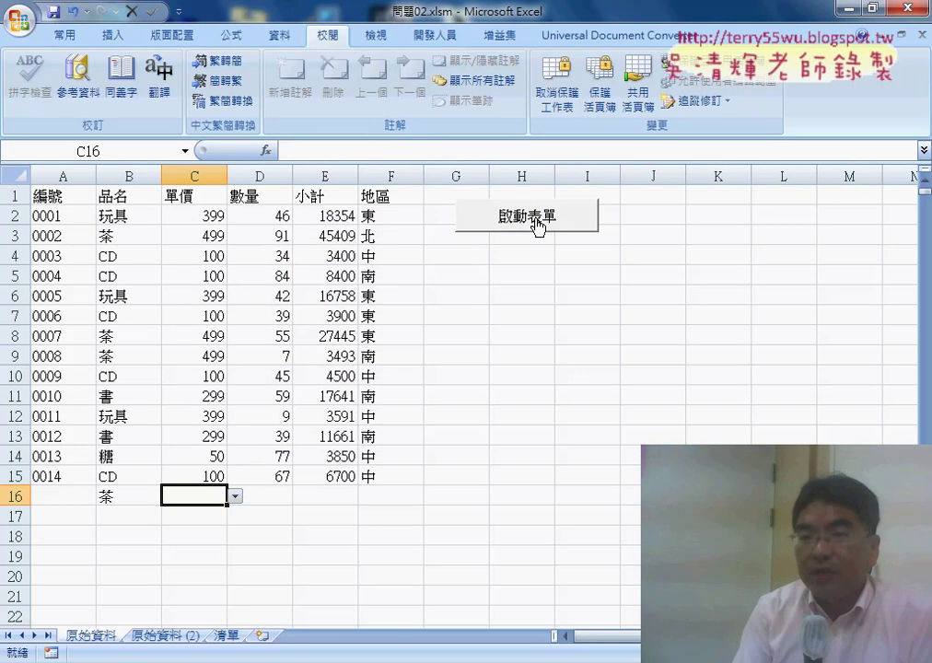
pyautogui.click(431, 35)
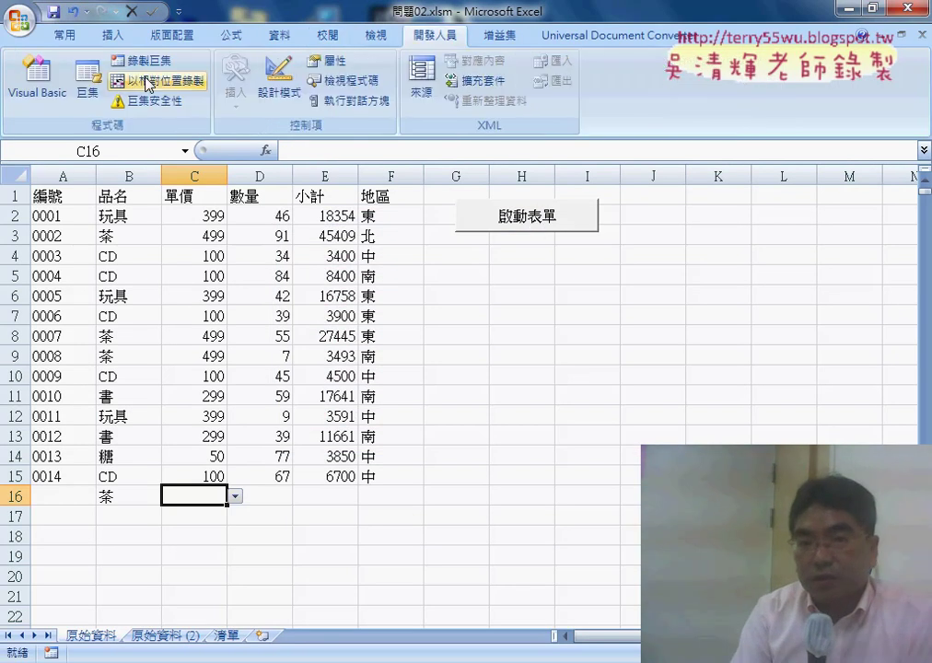
pyautogui.click(37, 81)
pyautogui.click(202, 199)
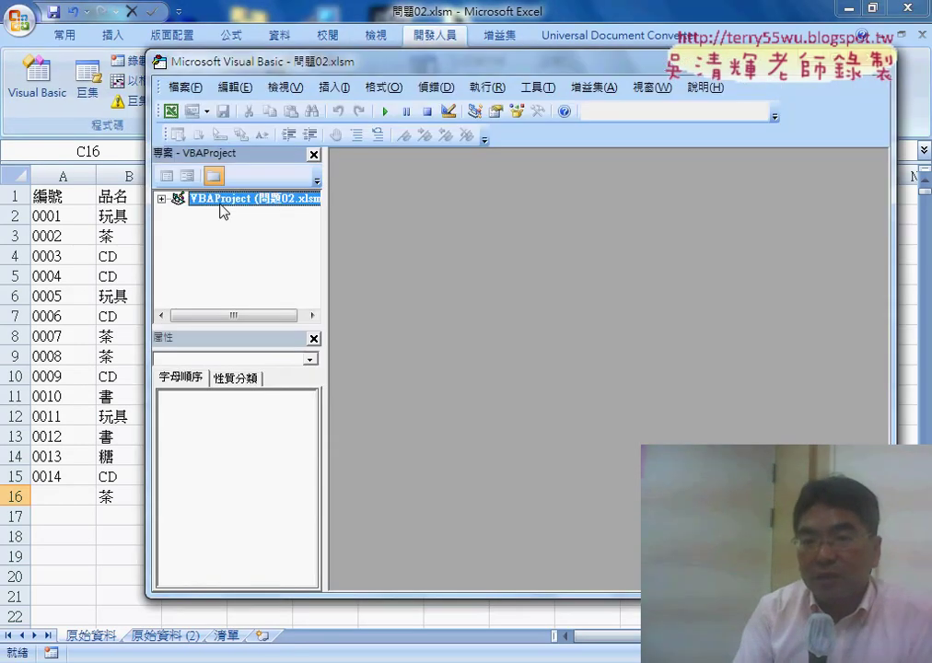
pyautogui.doubleClick(221, 203)
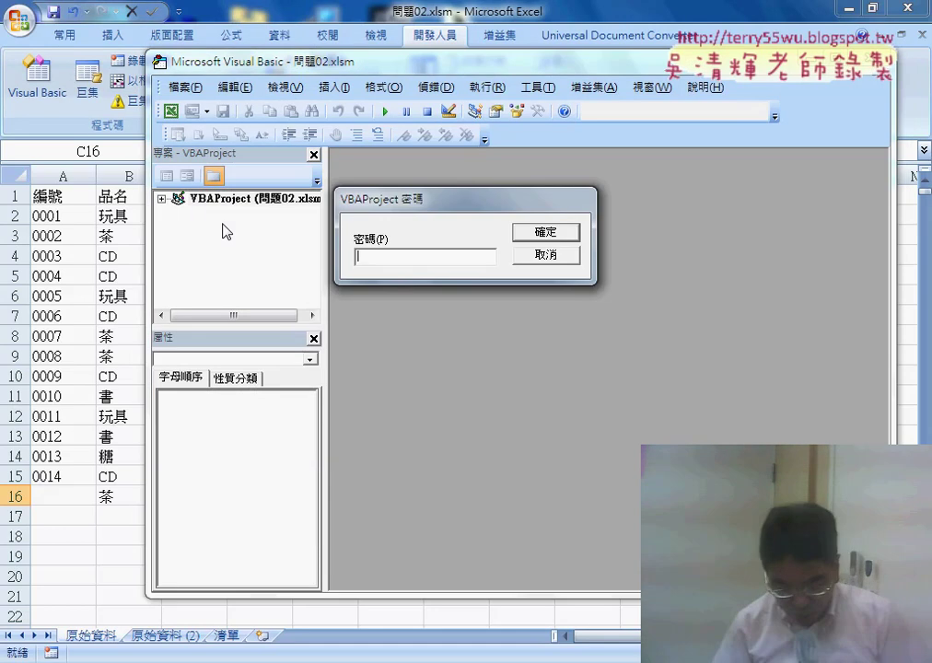
pyautogui.press('Return')
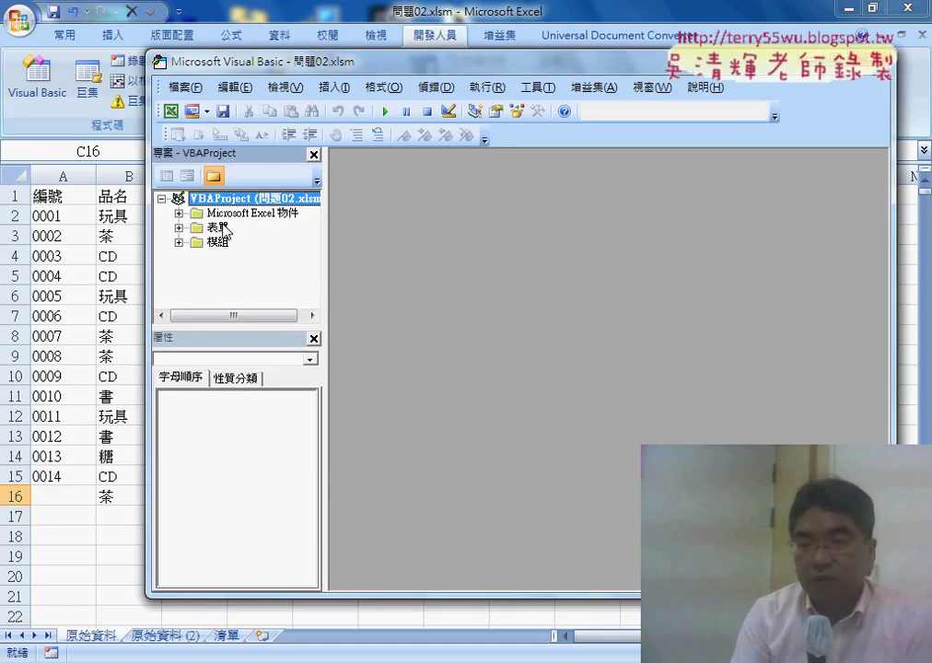
# Review Module1's 啟動表單 macro and its home.Show line, then return to the worksheet
pyautogui.doubleClick(222, 242)
pyautogui.doubleClick(232, 259)
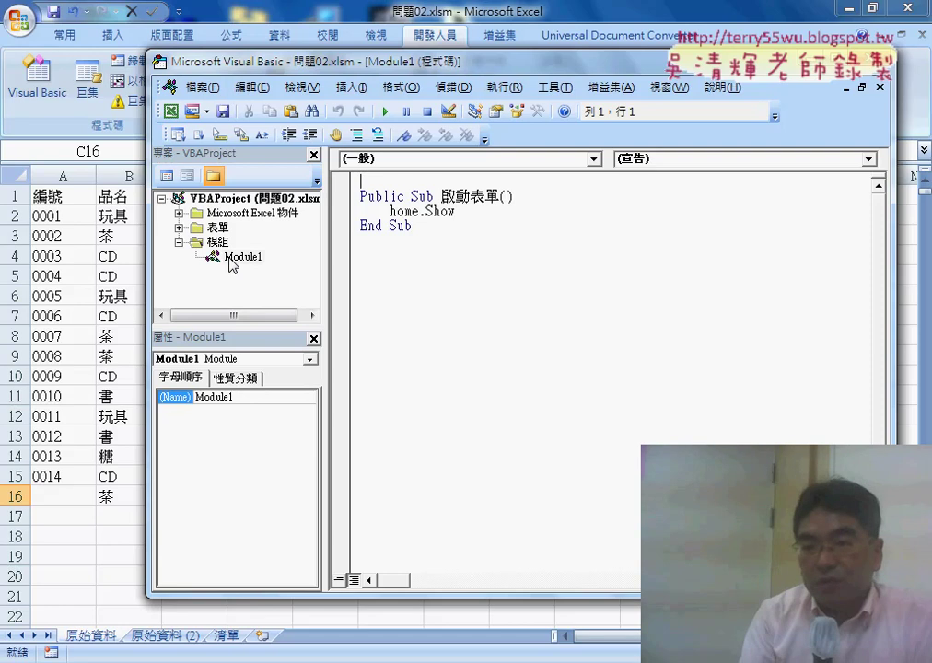
pyautogui.moveTo(442, 197)
pyautogui.mouseDown()
pyautogui.moveTo(485, 197)
pyautogui.moveTo(396, 211)
pyautogui.mouseUp()
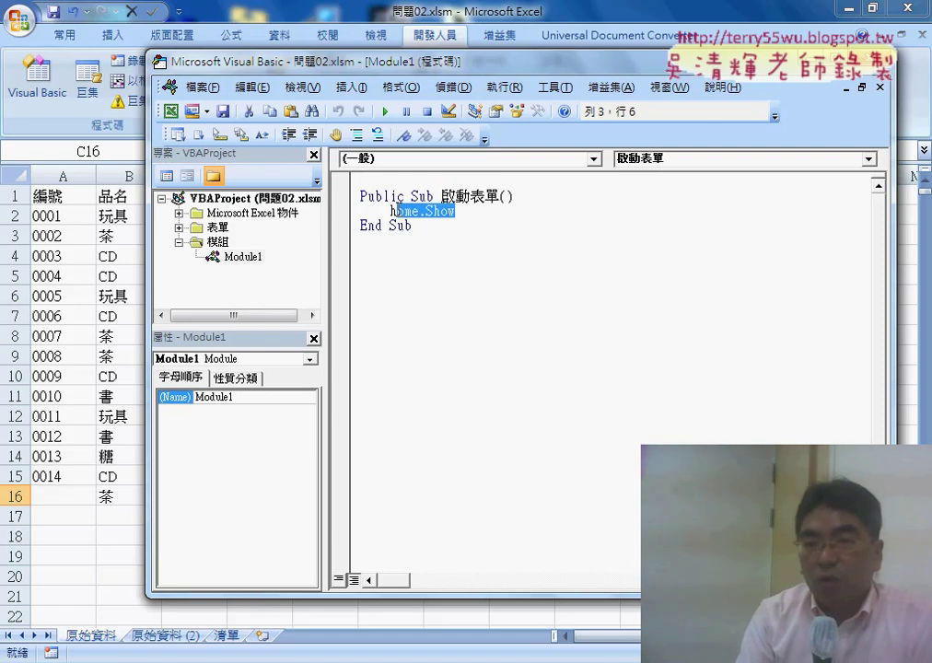
pyautogui.click(179, 228)
pyautogui.click(236, 242)
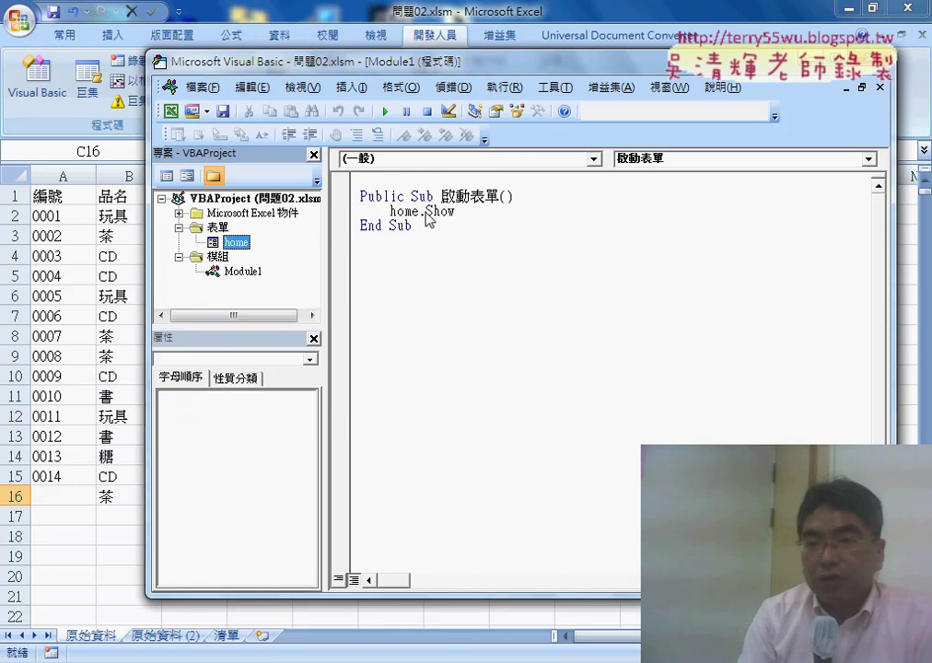
pyautogui.moveTo(455, 211); pyautogui.dragTo(392, 212)
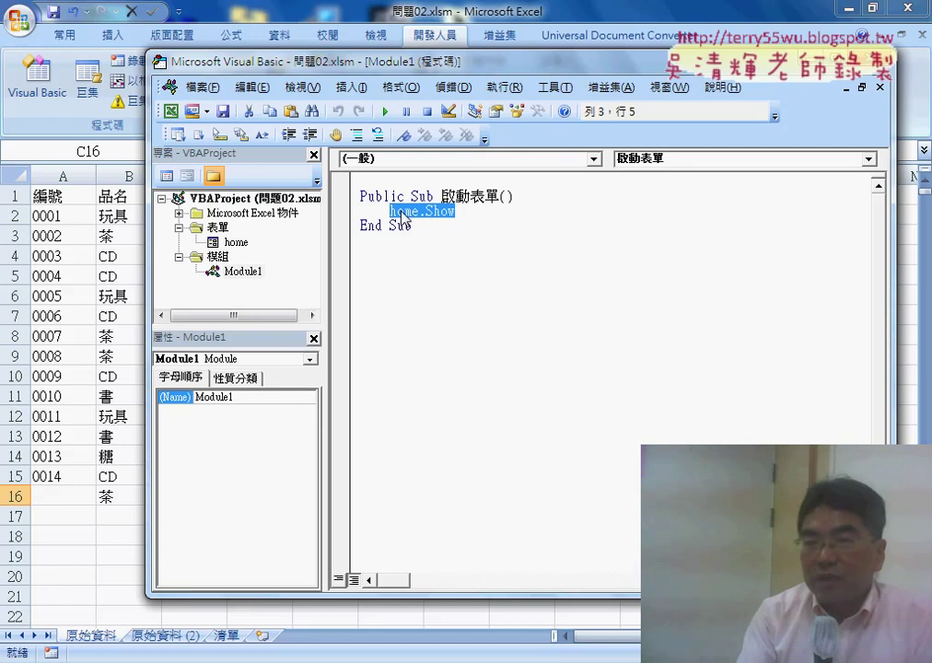
pyautogui.click(410, 14)
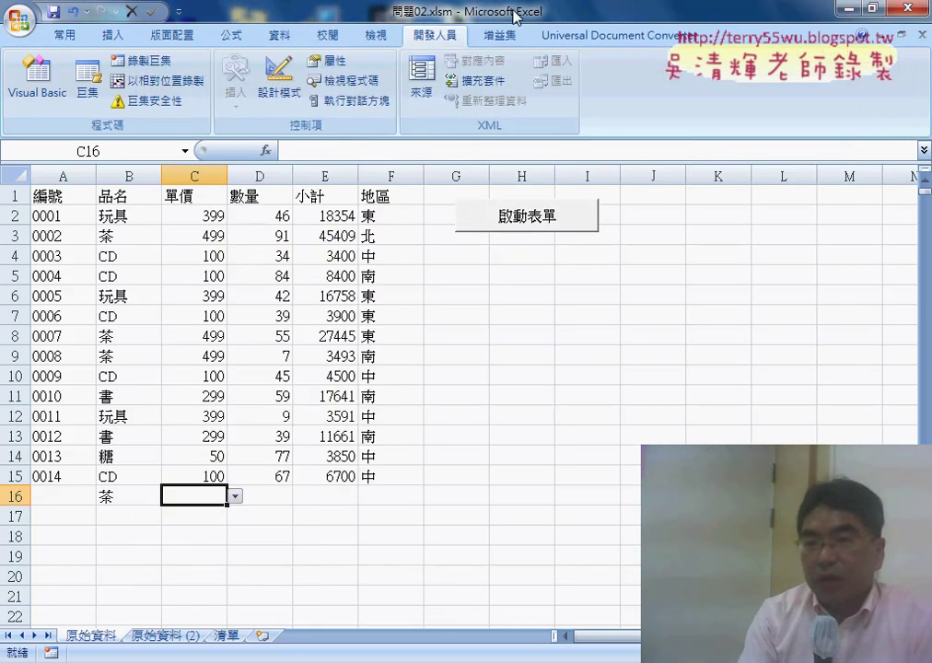
# Launch and close the sales form, then open and run the home UserForm in the VBA editor
pyautogui.click(559, 219)
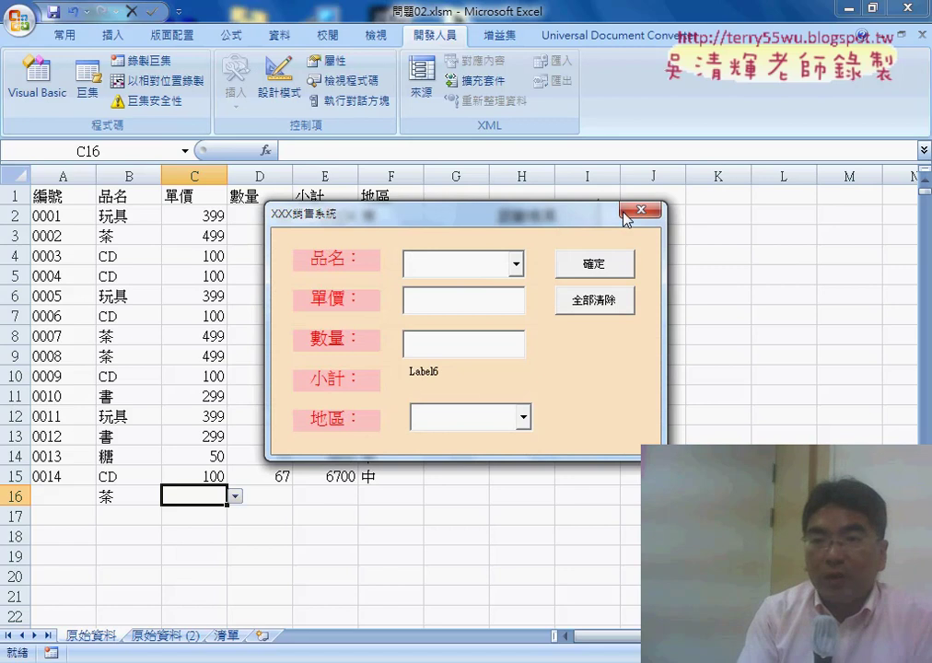
pyautogui.click(626, 214)
pyautogui.click(36, 78)
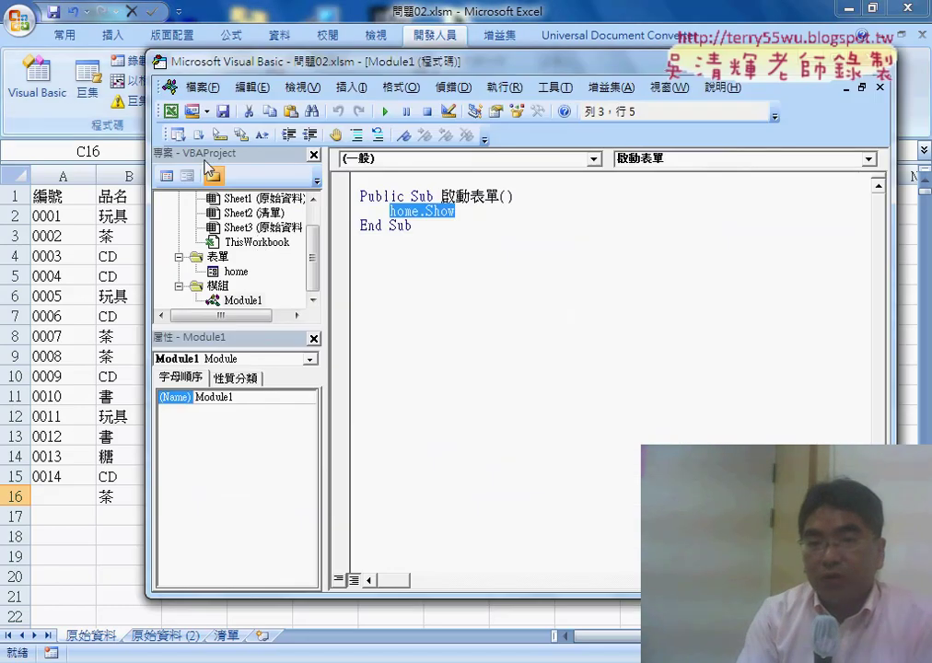
pyautogui.doubleClick(234, 271)
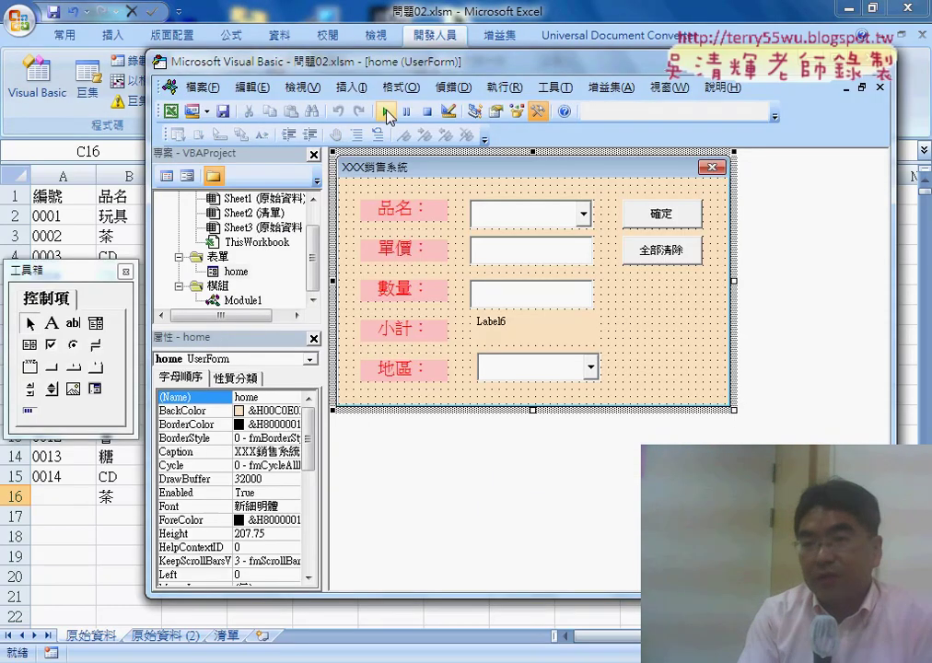
pyautogui.click(388, 114)
pyautogui.click(642, 211)
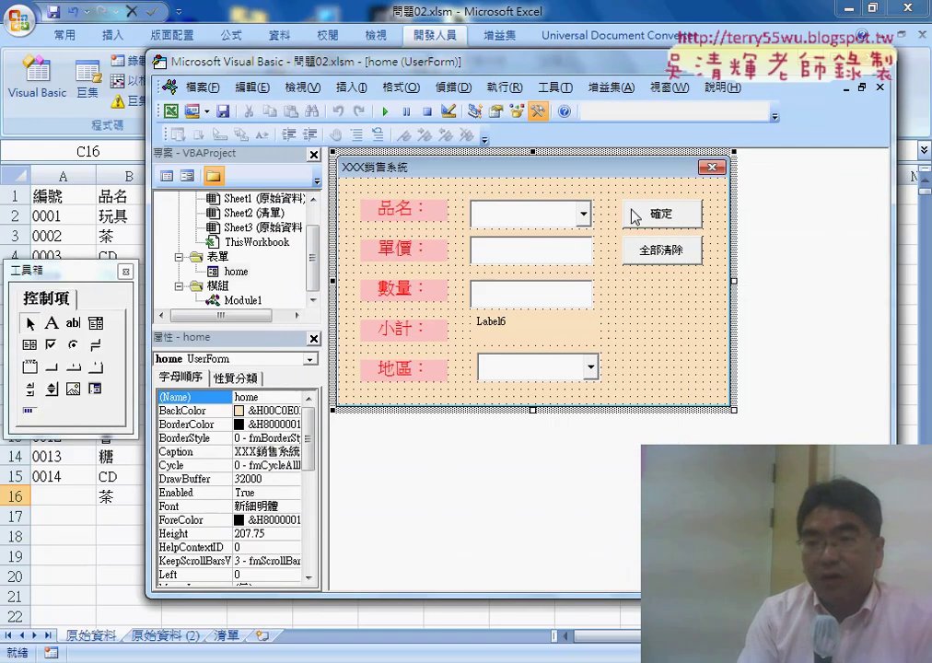
# In Module1, highlight the 啟動表單 procedure name and its home.Show statement
pyautogui.doubleClick(237, 302)
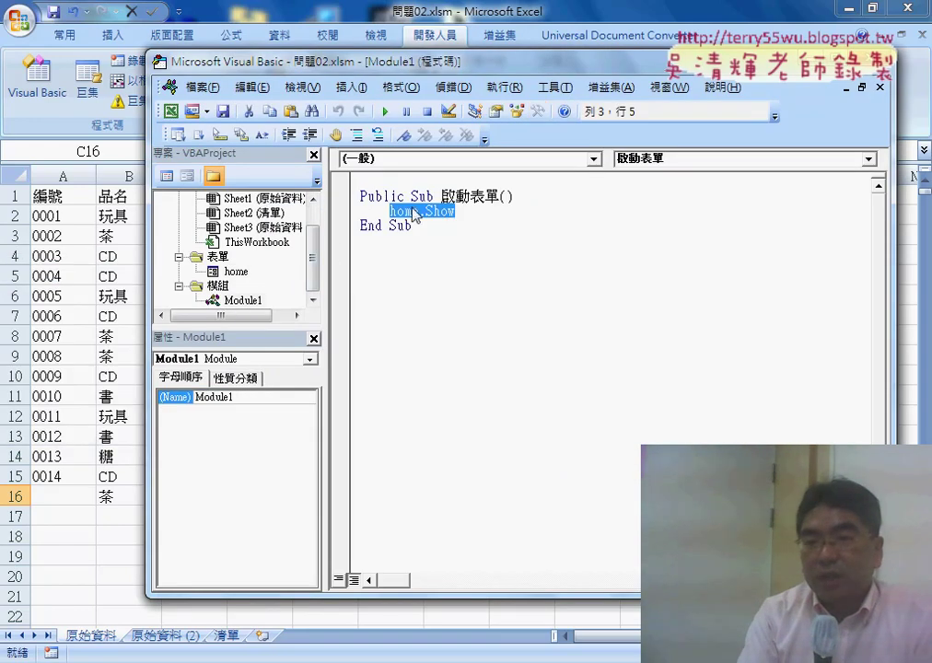
pyautogui.click(414, 212)
pyautogui.moveTo(442, 196); pyautogui.dragTo(470, 196)
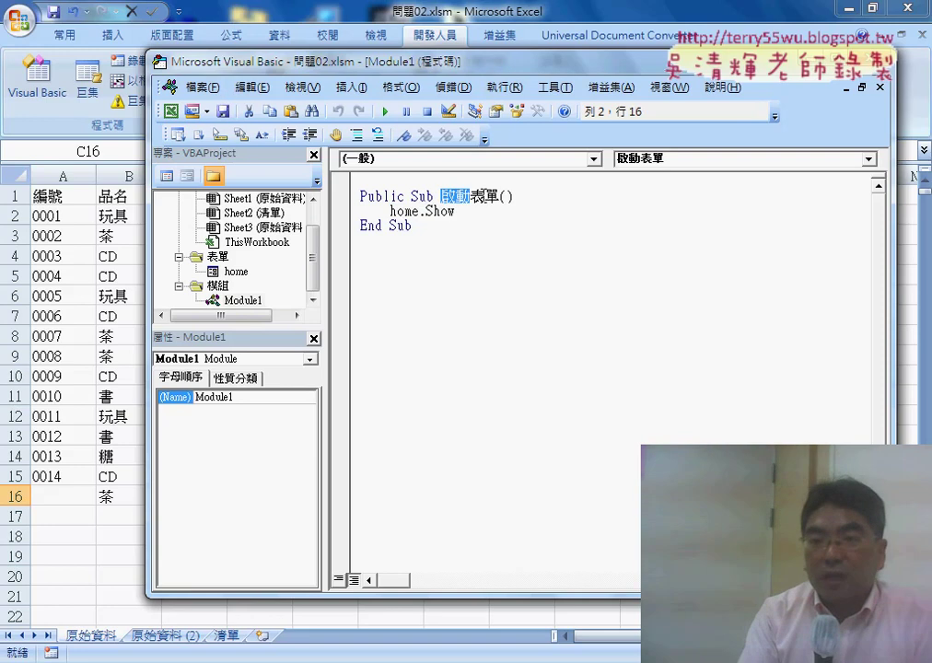
pyautogui.moveTo(389, 211); pyautogui.dragTo(464, 215)
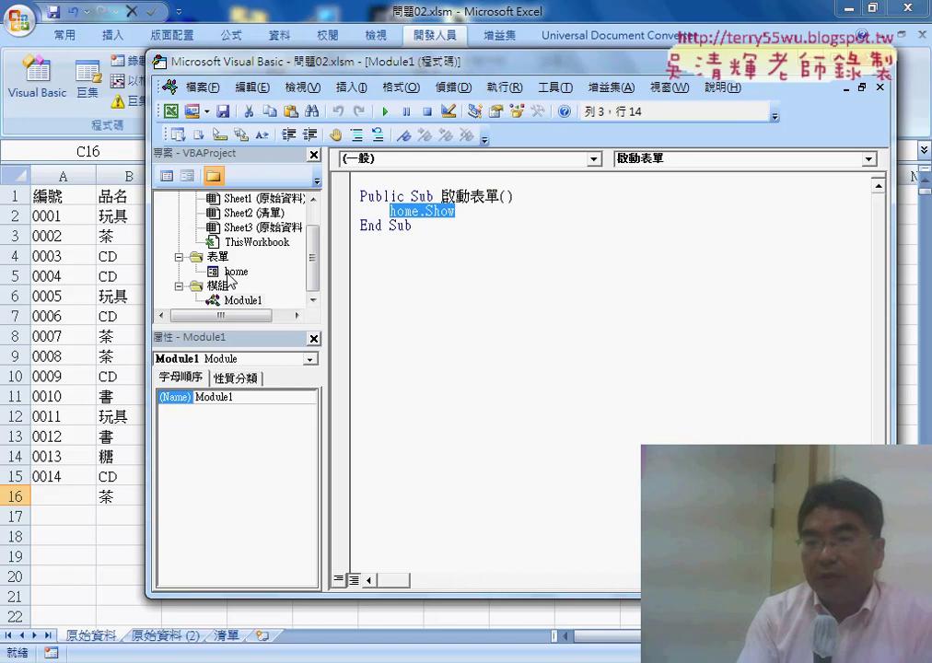
pyautogui.moveTo(456, 212); pyautogui.dragTo(420, 212)
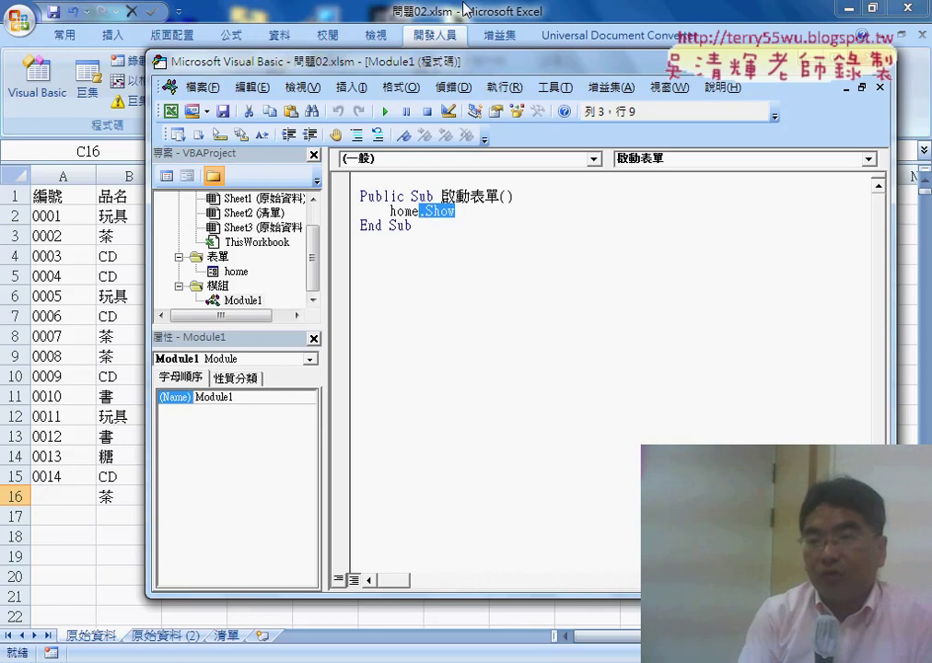
# Back on the sheet, open the sales form twice with 啟動表單, closing it each time
pyautogui.hotkey('alt', 'F11')
pyautogui.click(537, 226)
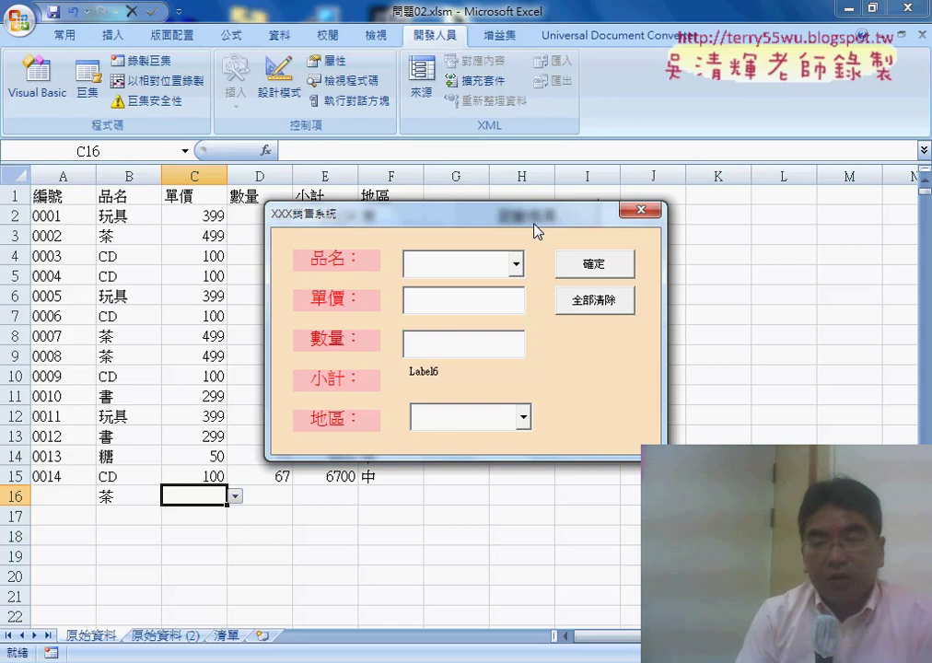
pyautogui.click(642, 210)
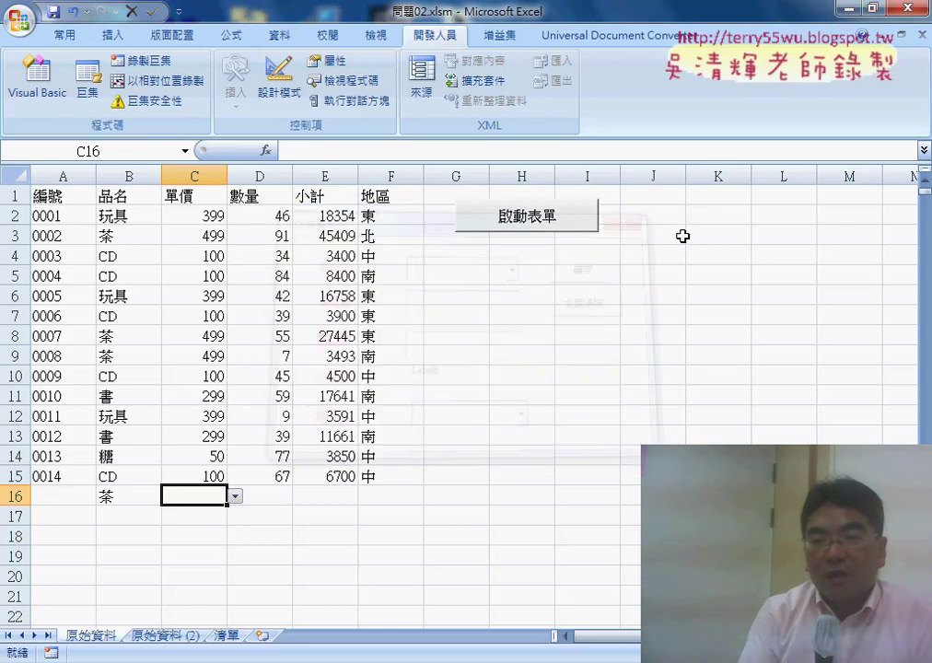
pyautogui.click(532, 226)
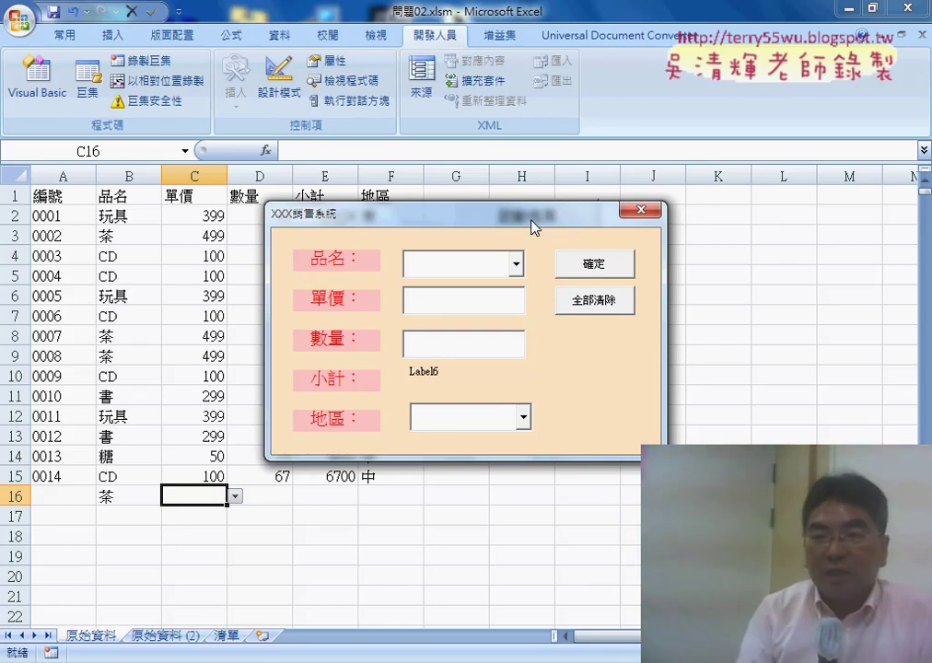
pyautogui.click(643, 210)
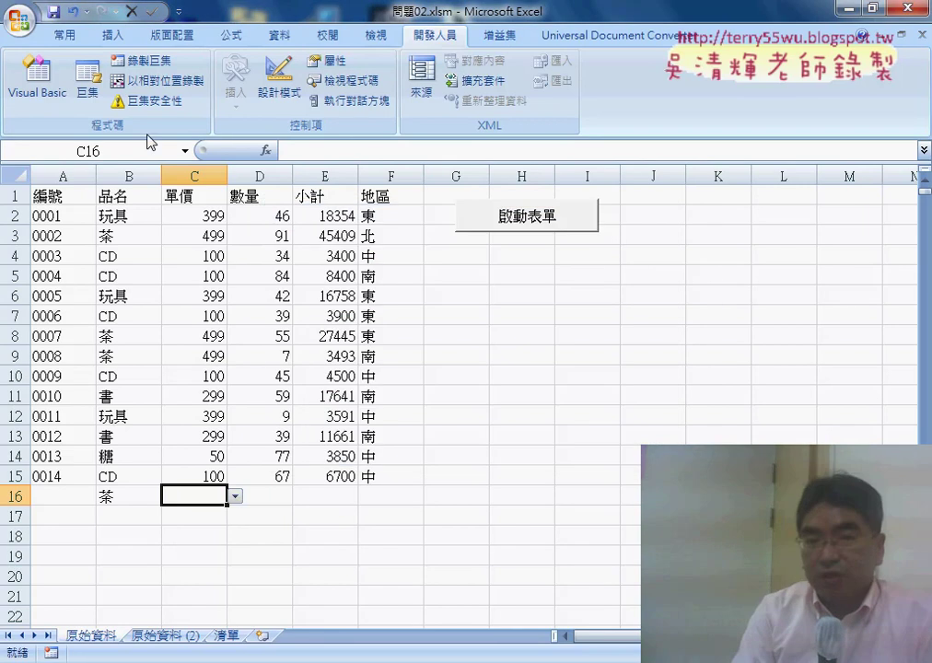
# In the Visual Basic editor, widen the Project pane and open ThisWorkbook's empty code window
pyautogui.click(43, 97)
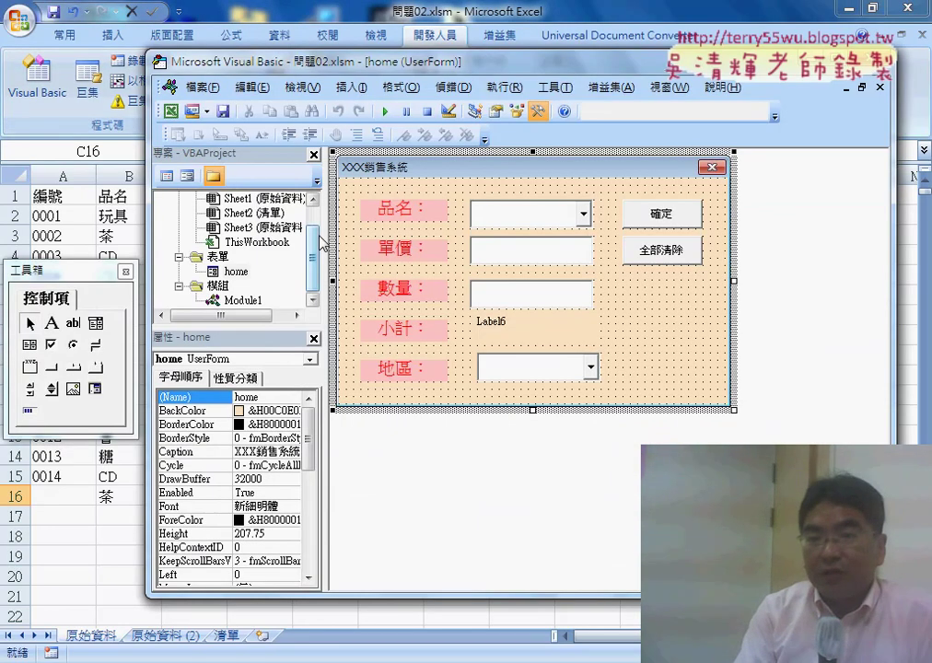
pyautogui.moveTo(324, 234); pyautogui.dragTo(371, 234)
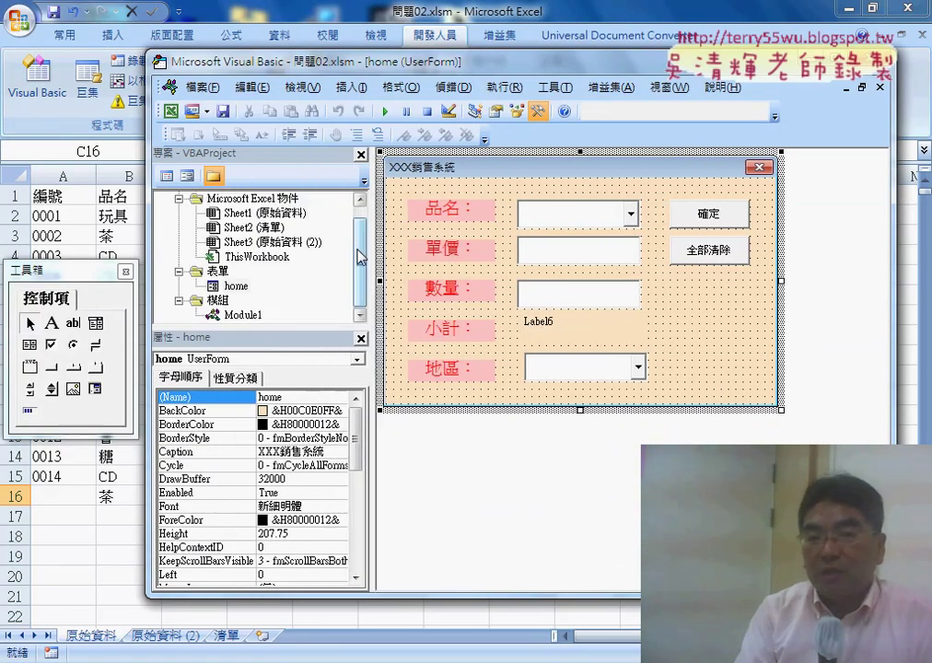
pyautogui.click(361, 225)
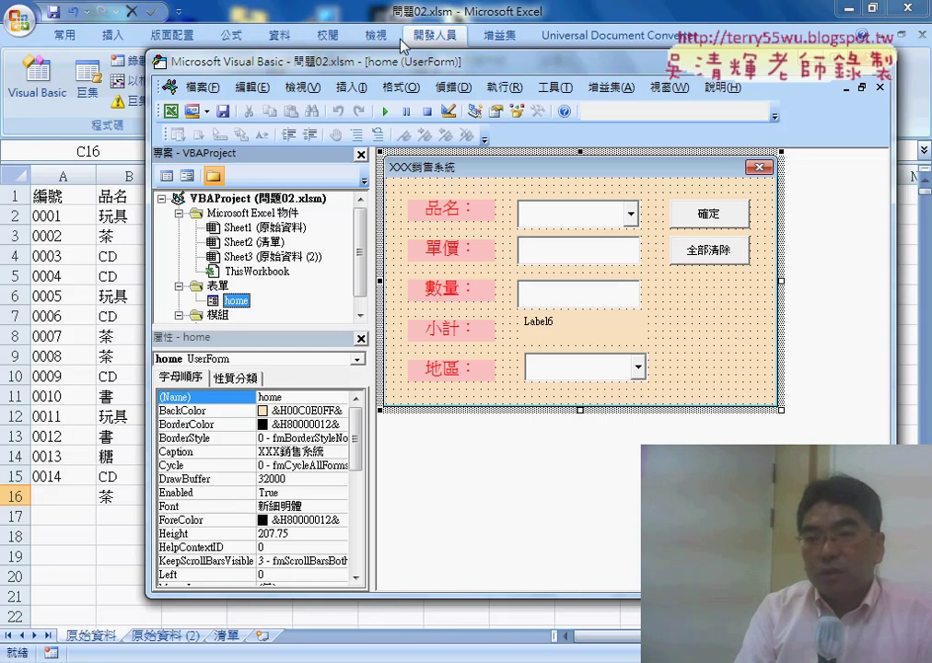
pyautogui.click(266, 200)
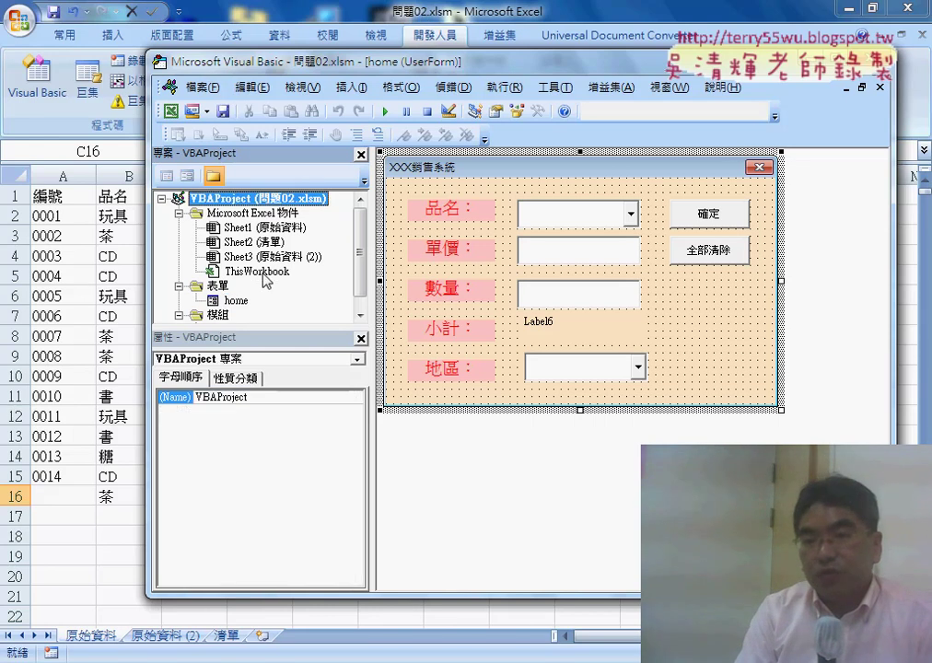
pyautogui.click(249, 227)
pyautogui.click(254, 242)
pyautogui.click(265, 257)
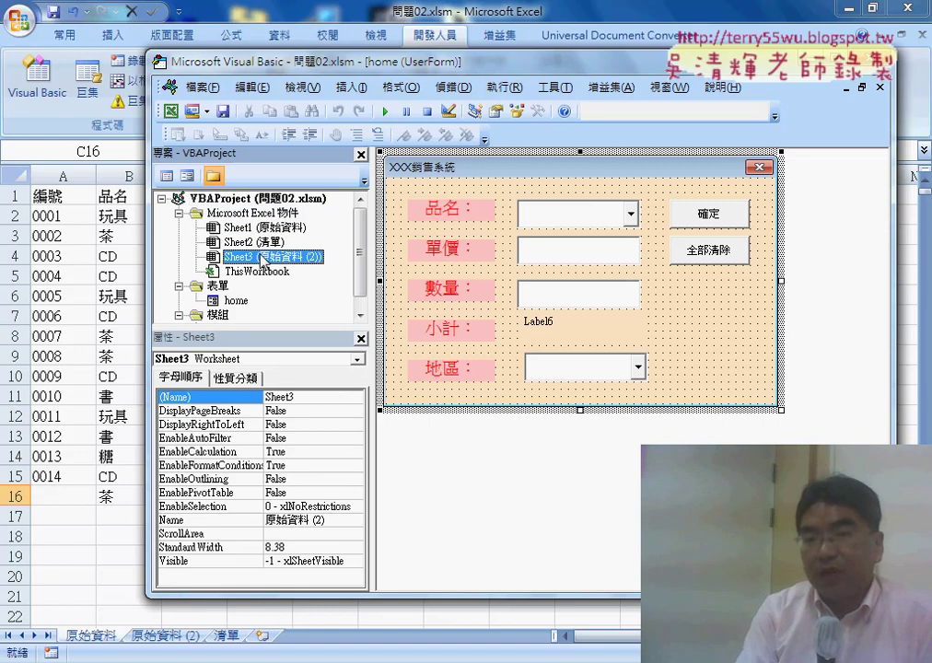
pyautogui.click(258, 272)
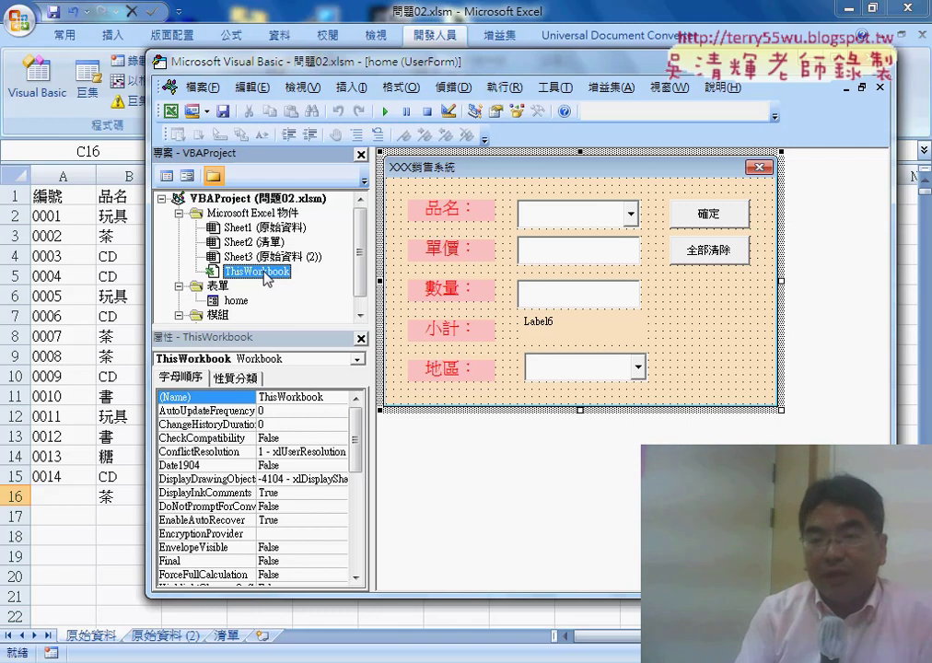
pyautogui.doubleClick(266, 274)
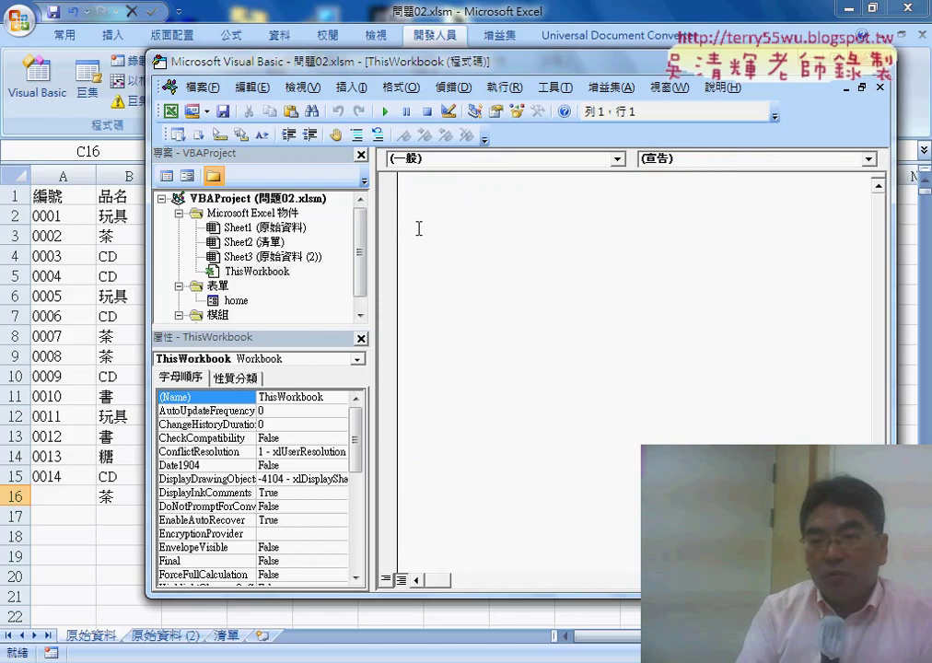
# Create a Workbook_Open procedure in ThisWorkbook containing home.Show
pyautogui.click(451, 159)
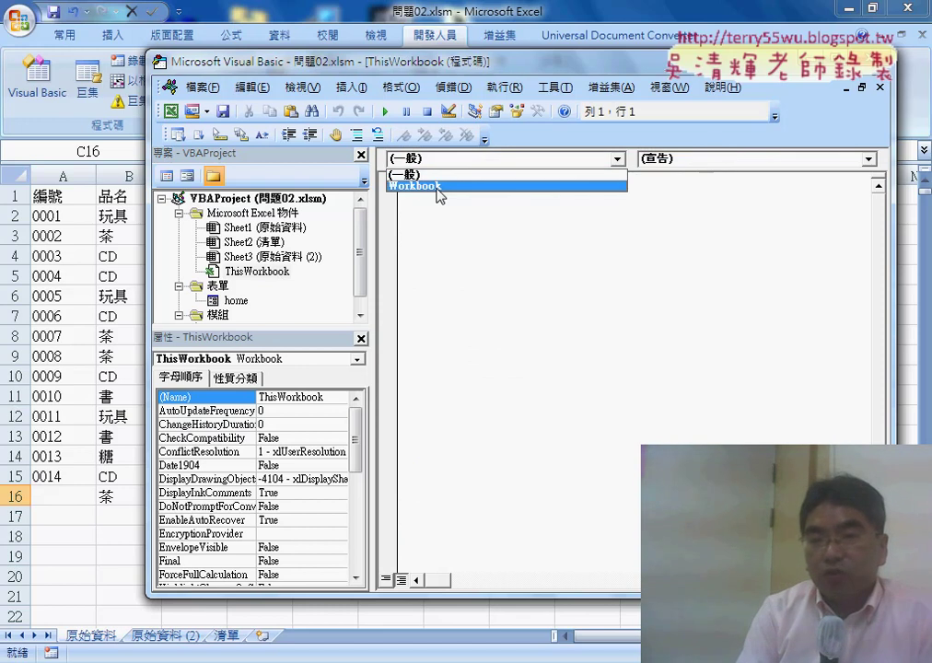
pyautogui.click(439, 187)
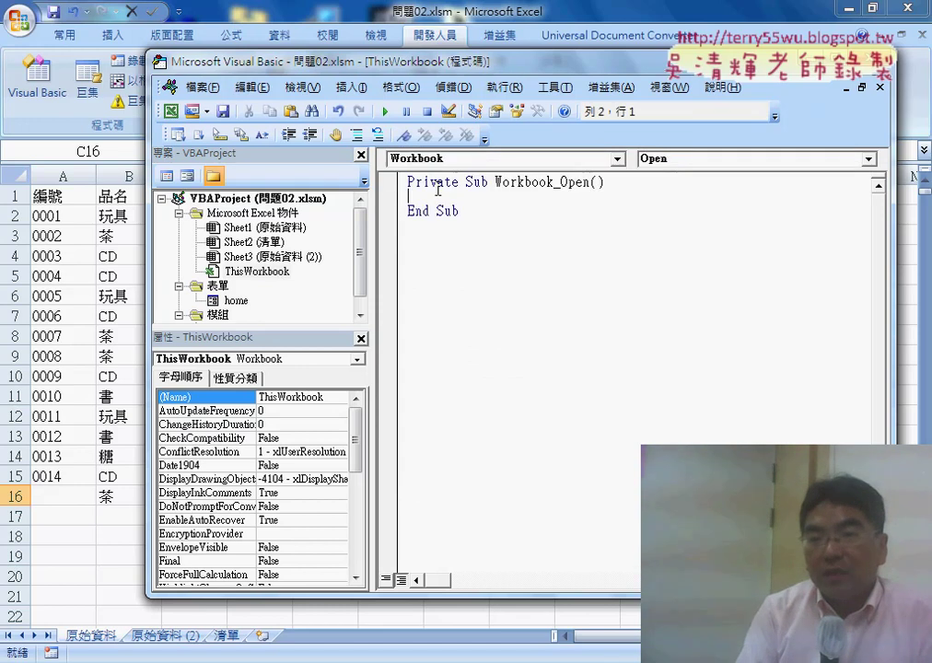
pyautogui.click(675, 169)
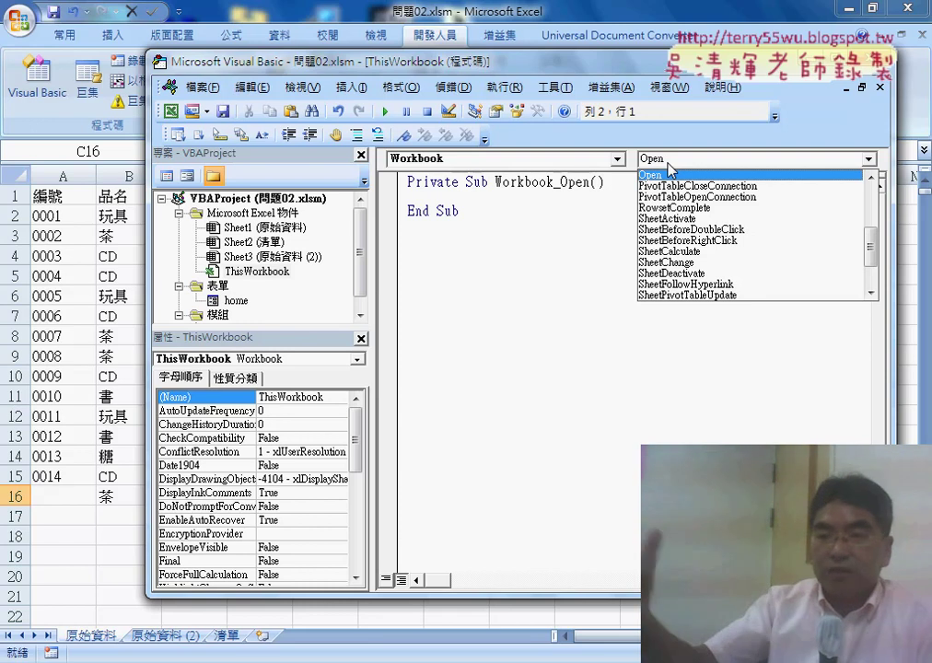
pyautogui.click(670, 170)
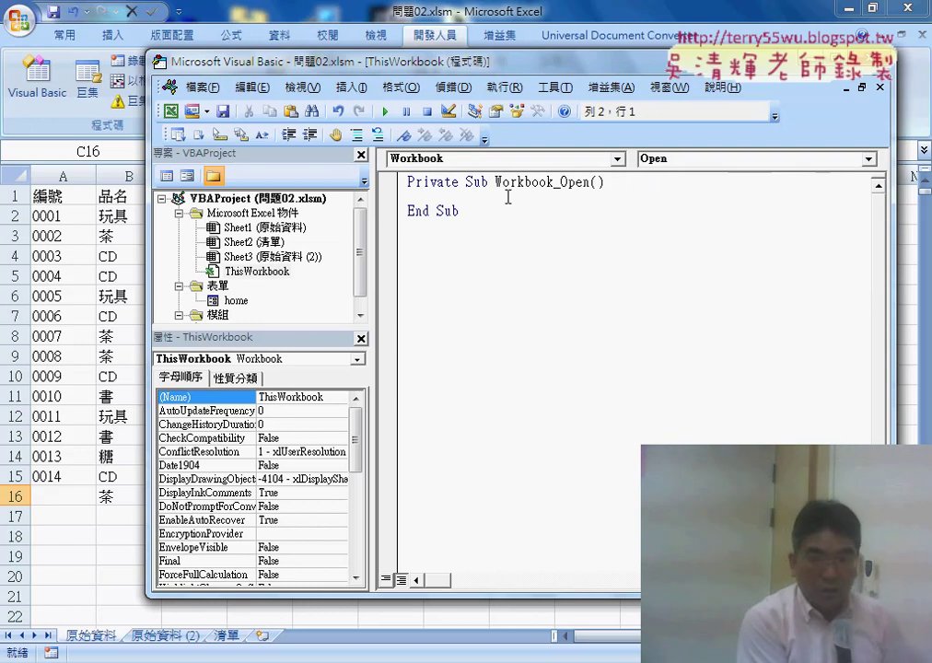
pyautogui.press('Tab')
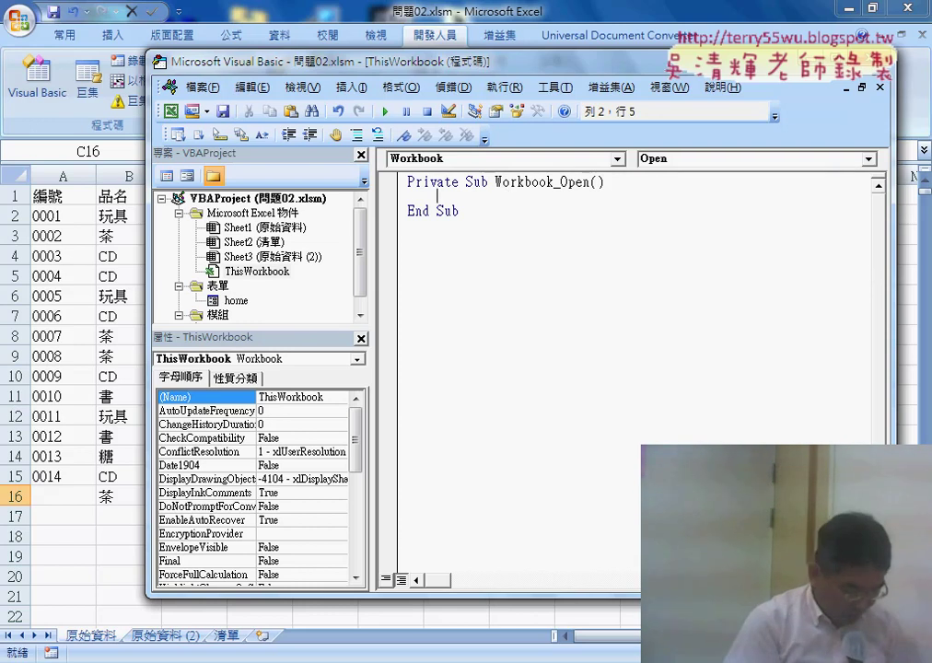
pyautogui.write('home')
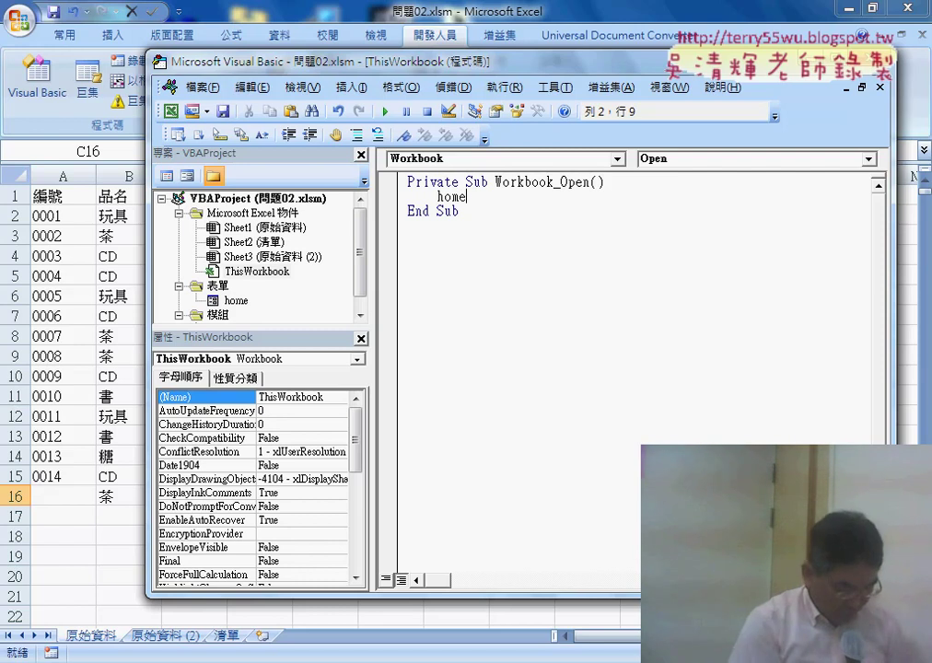
pyautogui.write('.s')
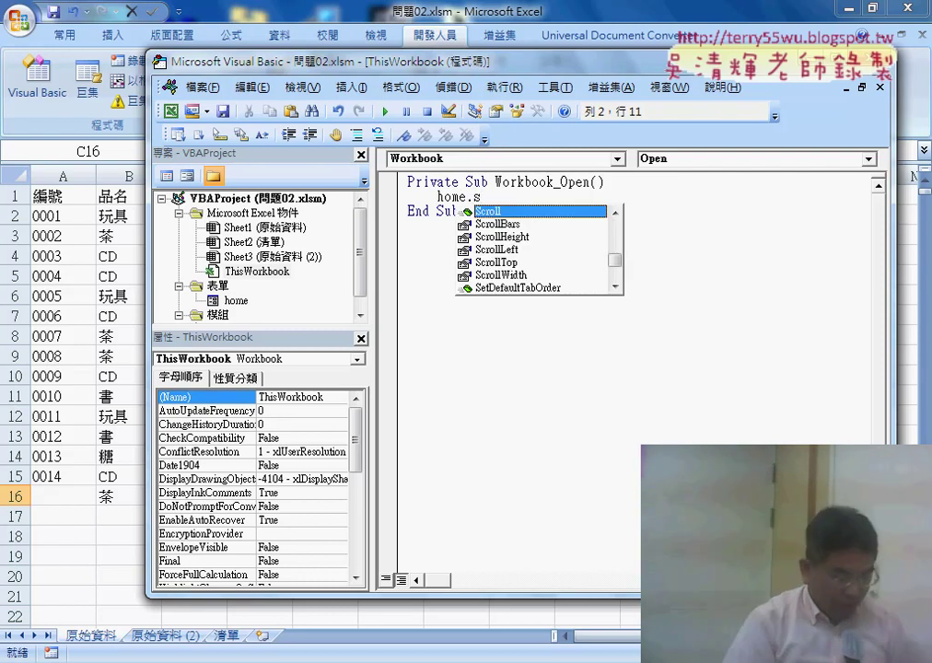
pyautogui.write('h')
pyautogui.press('Tab')
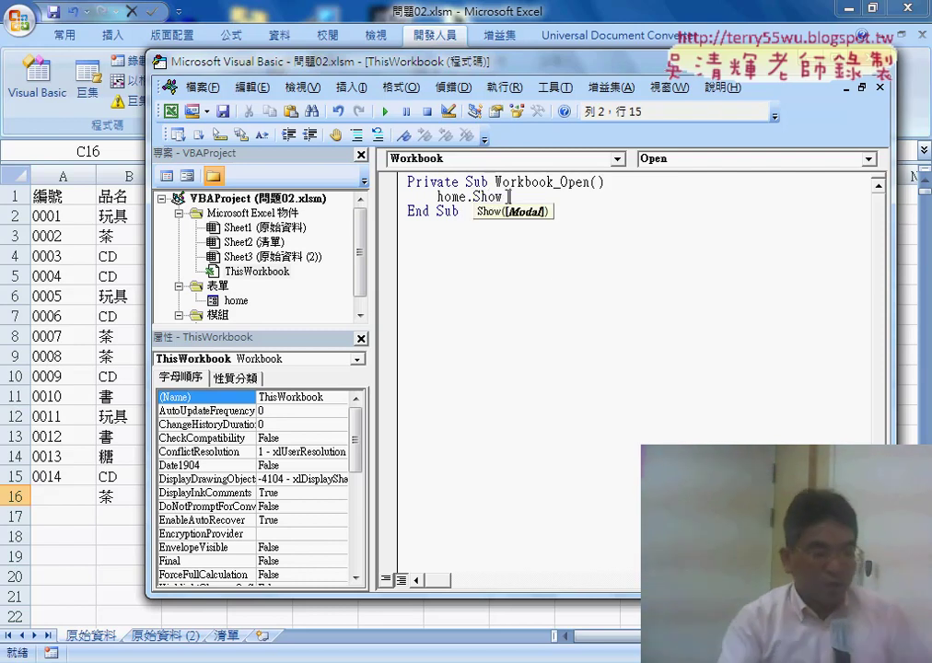
# Close the VBA editor and then close the workbook with Alt+F4
pyautogui.click(622, 335)
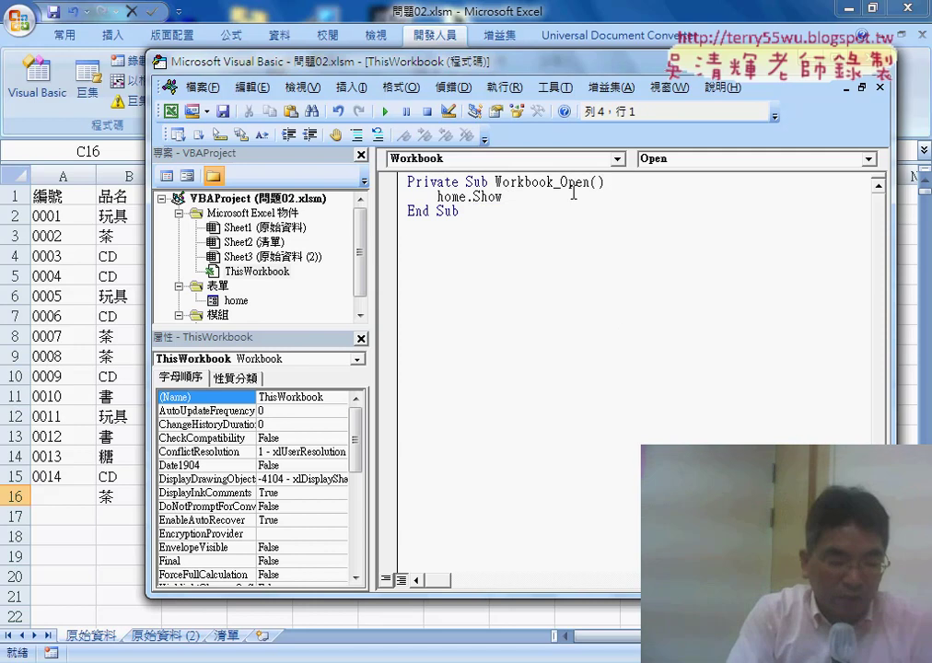
pyautogui.click(878, 61)
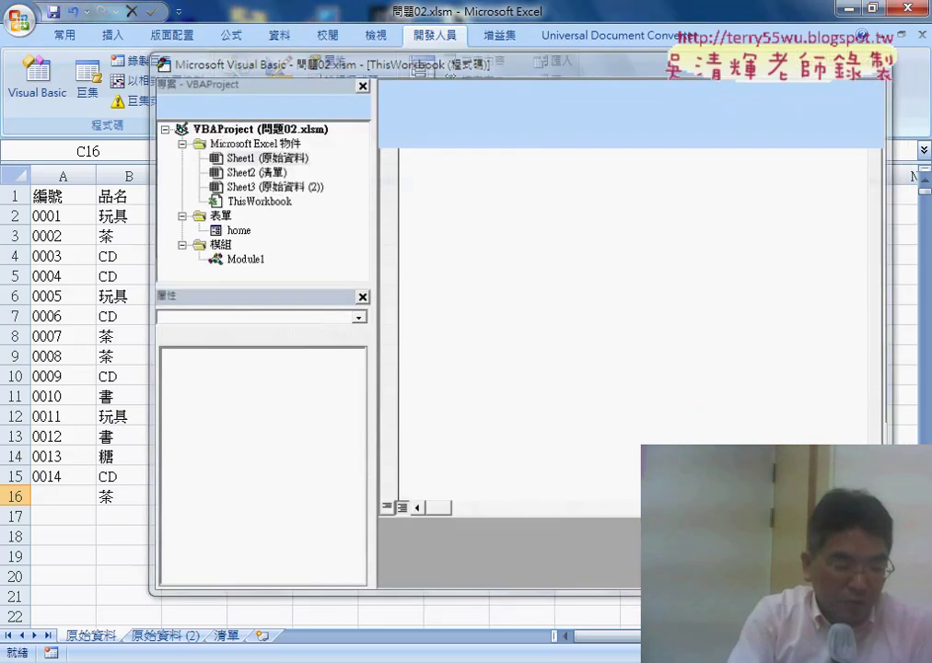
pyautogui.hotkey('alt', 'F4')
# Save 問題02.xlsm, reopen it with macros enabled, and close the auto-launched sales form
pyautogui.click(390, 383)
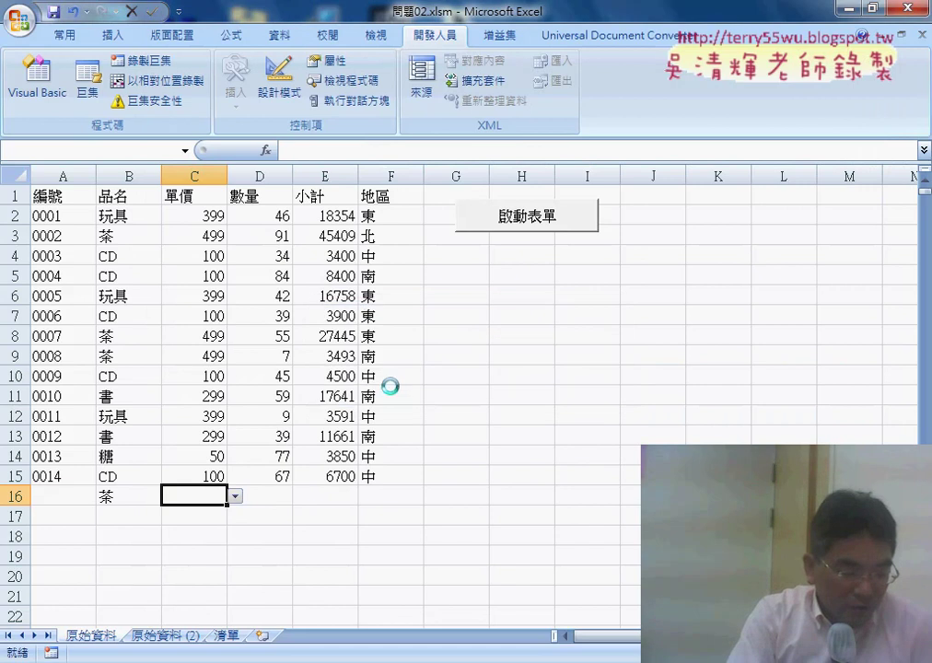
pyautogui.doubleClick(461, 179)
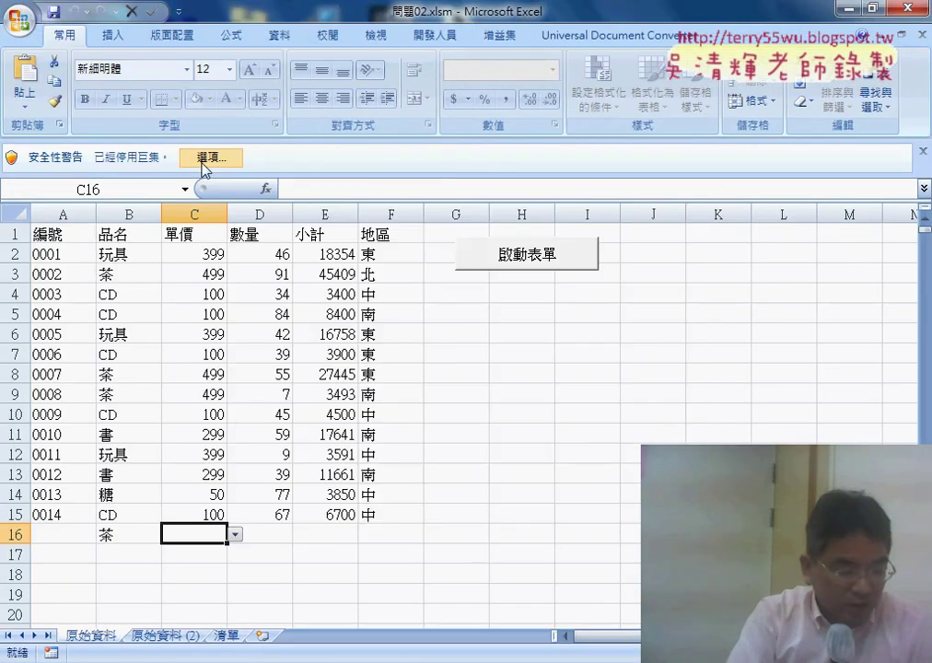
pyautogui.click(211, 156)
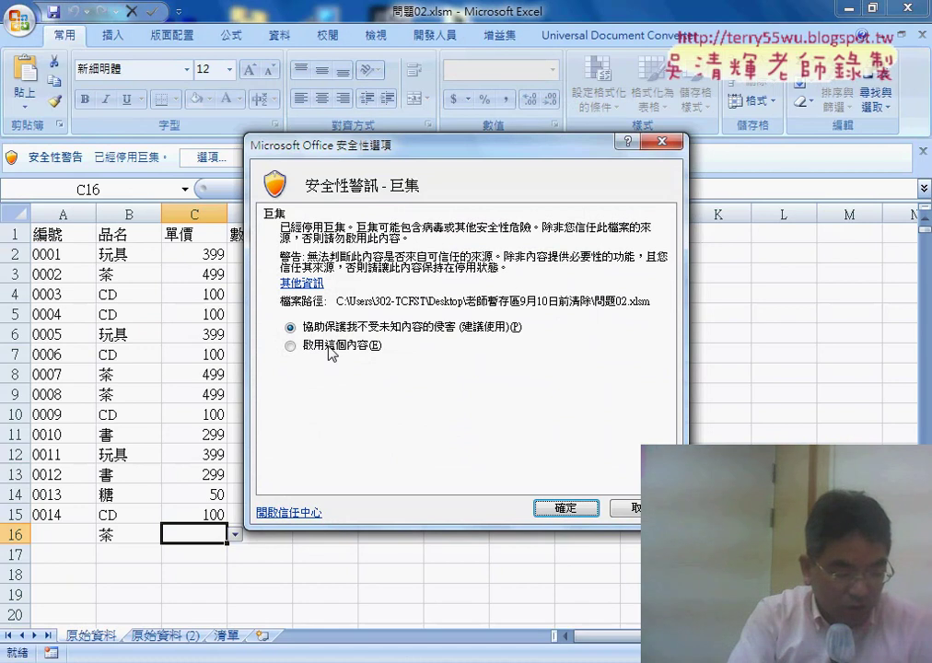
pyautogui.click(291, 346)
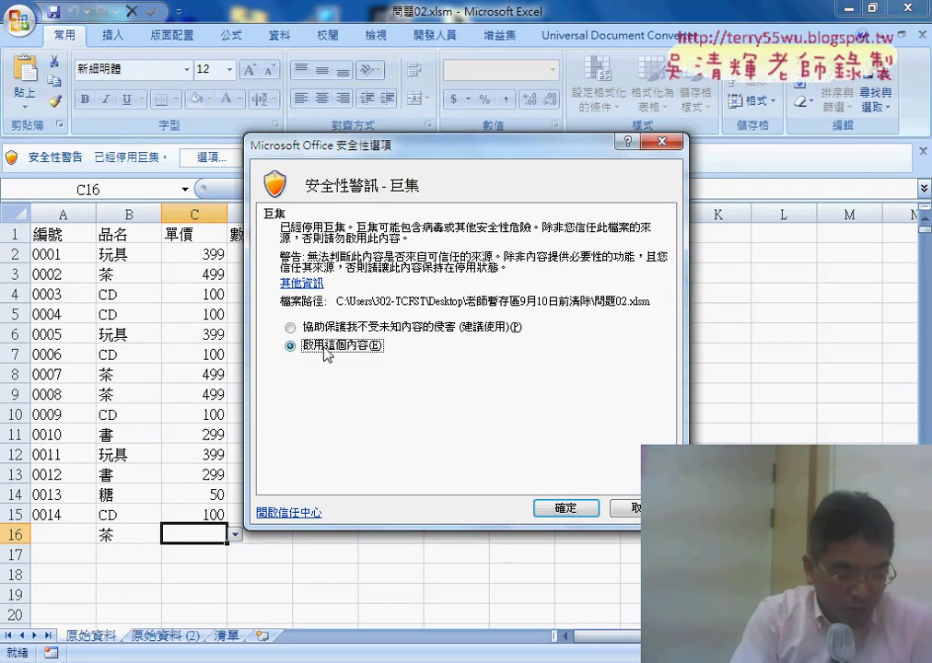
pyautogui.click(564, 508)
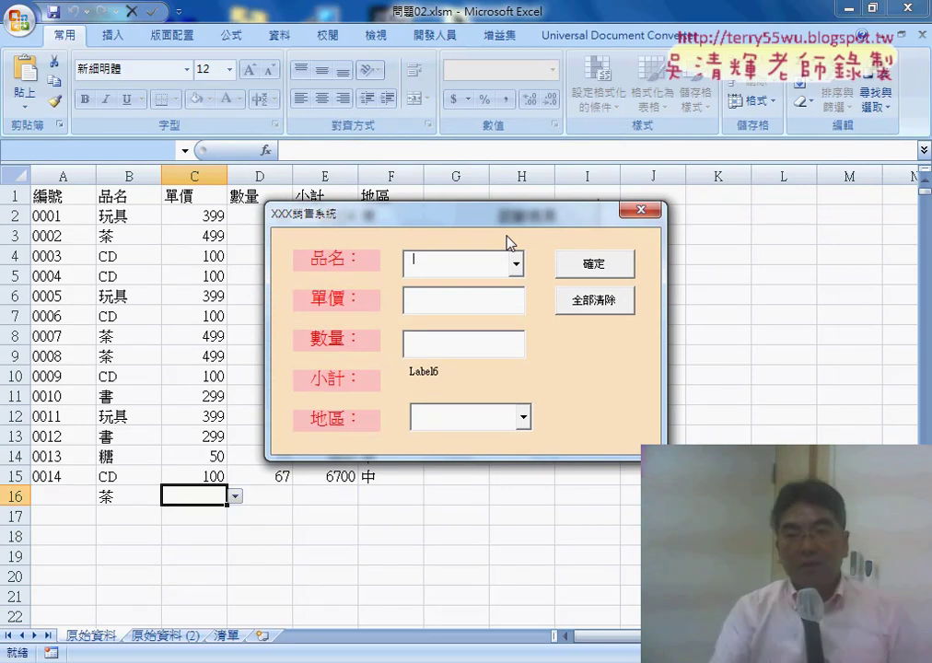
pyautogui.click(642, 211)
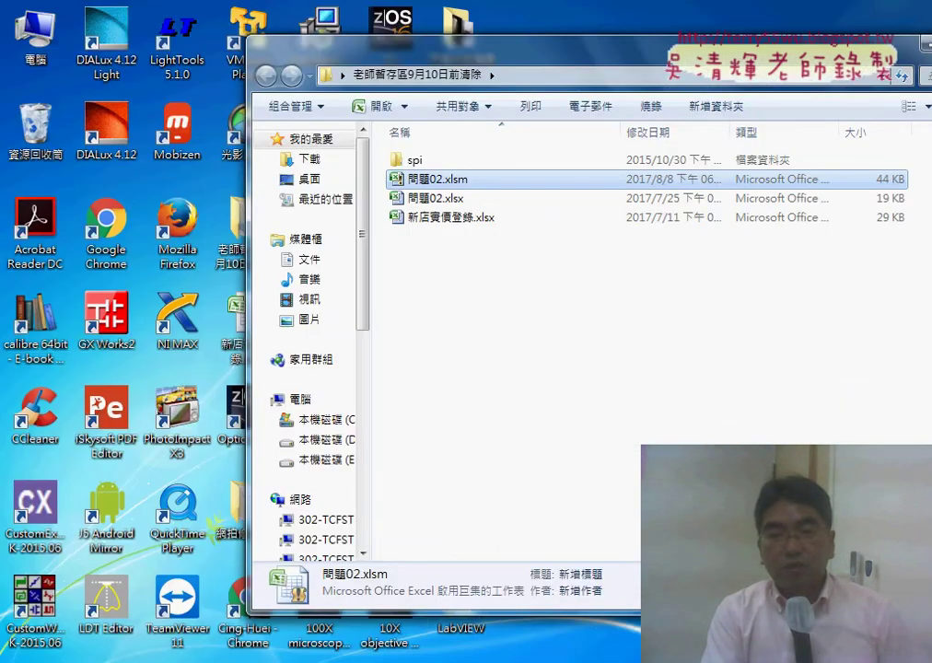
# Reopen 問題02.xlsm, open the Visual Basic editor and unlock the VBA project with its password
pyautogui.doubleClick(433, 179)
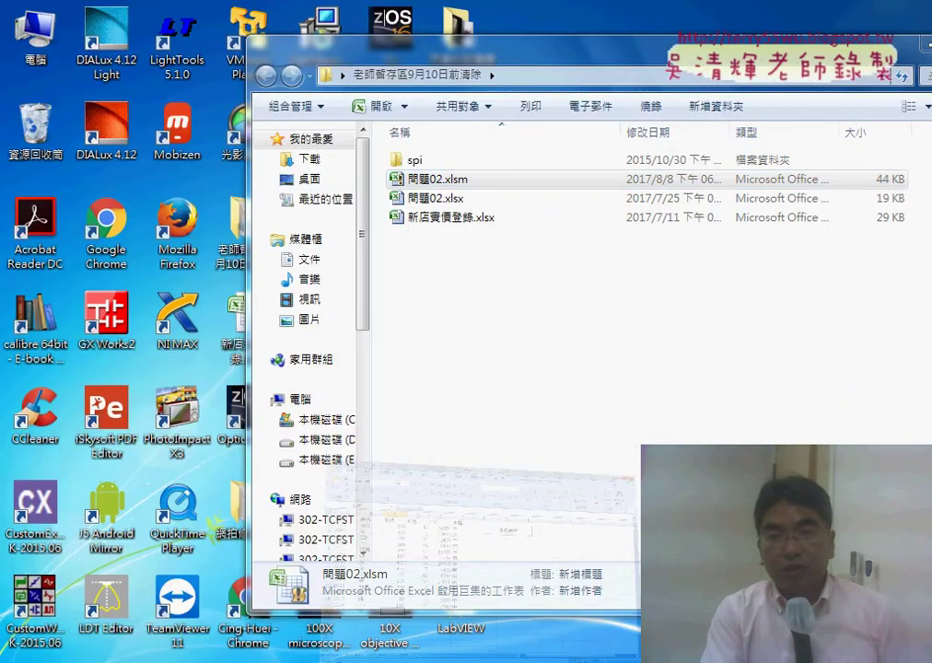
pyautogui.click(431, 36)
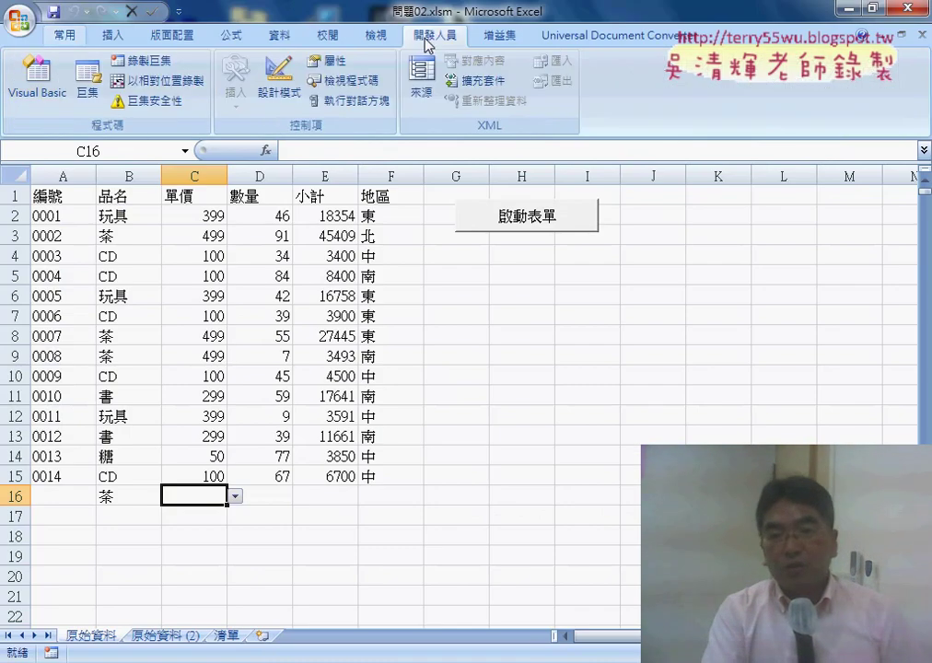
pyautogui.click(35, 81)
pyautogui.doubleClick(267, 201)
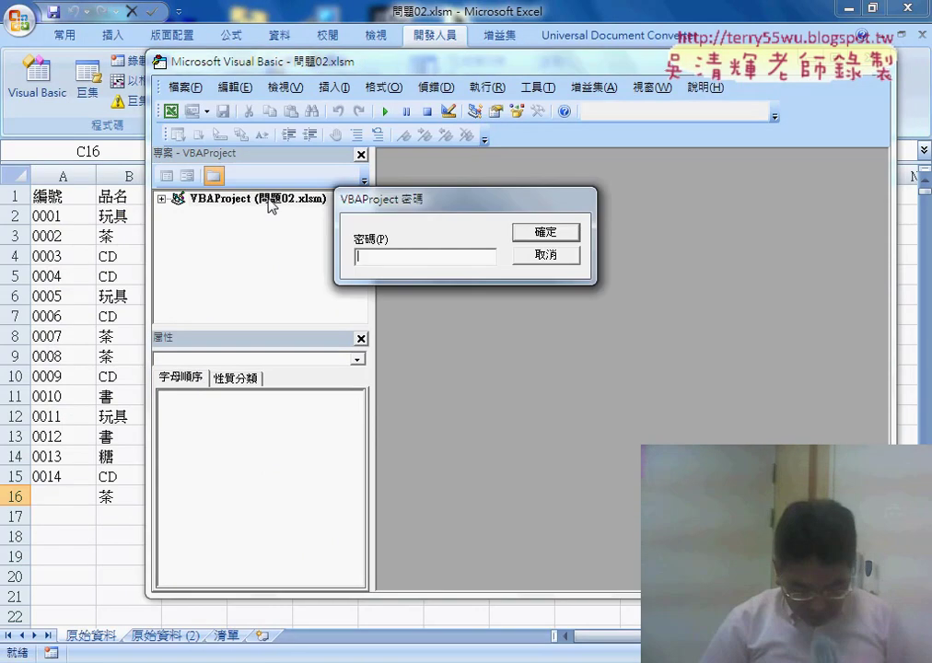
pyautogui.press('Return')
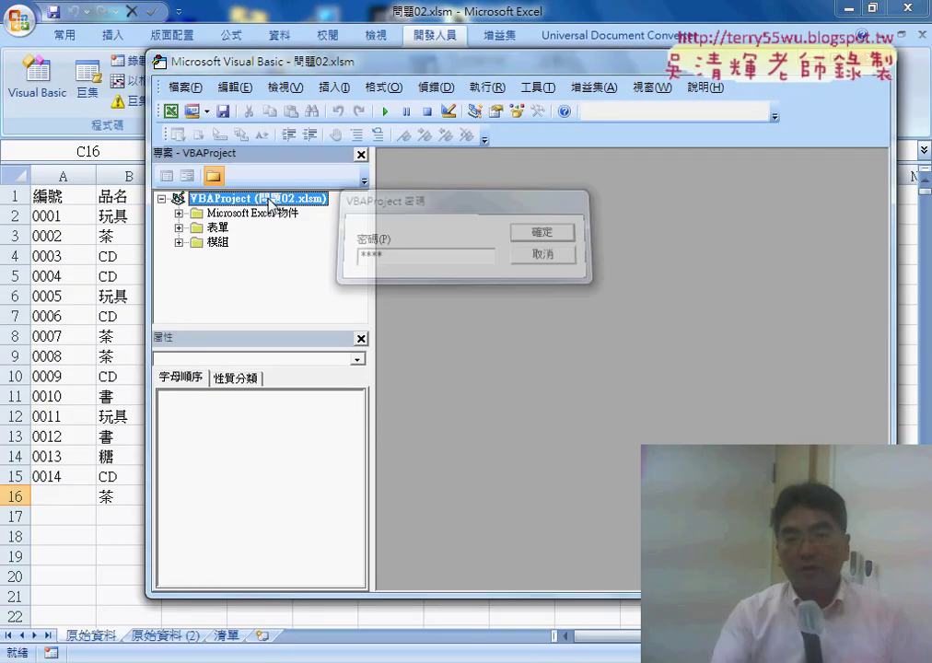
# Review ThisWorkbook's Workbook_Open code, highlighting the home.Show line, then close the VBA editor
pyautogui.doubleClick(262, 213)
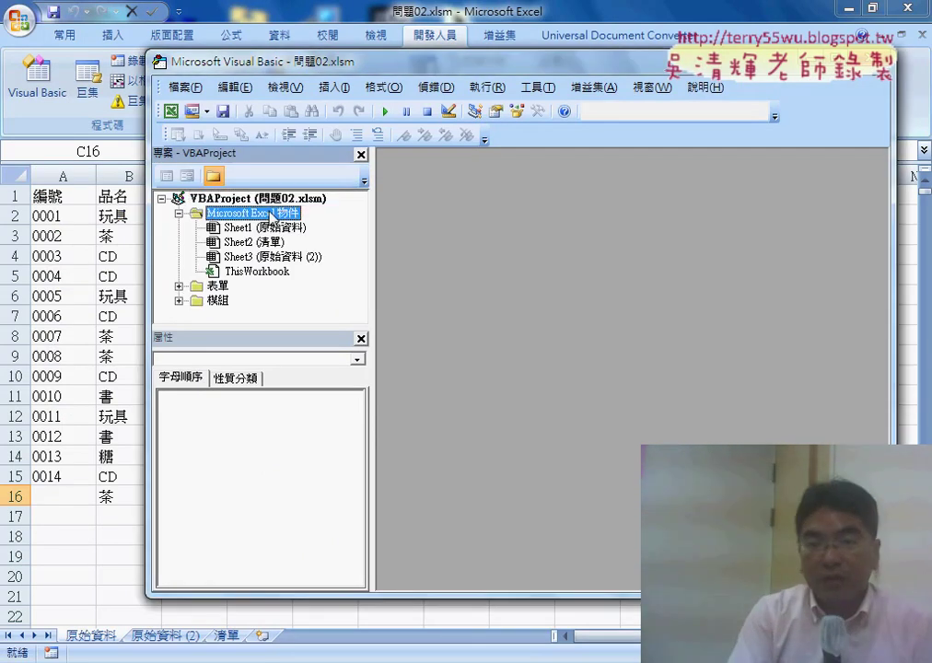
pyautogui.doubleClick(263, 273)
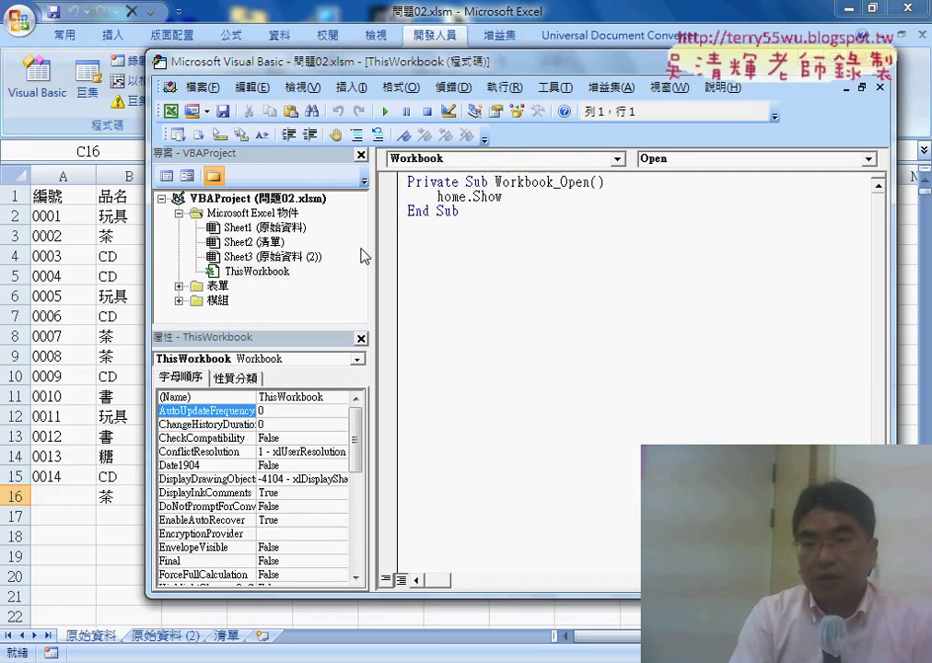
pyautogui.moveTo(504, 197); pyautogui.dragTo(437, 201)
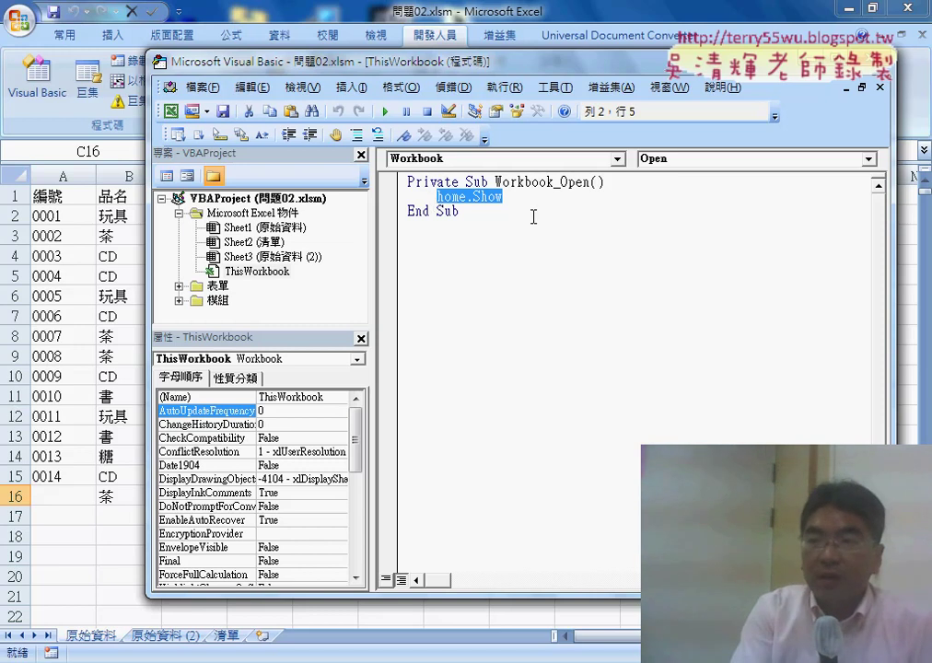
pyautogui.click(883, 62)
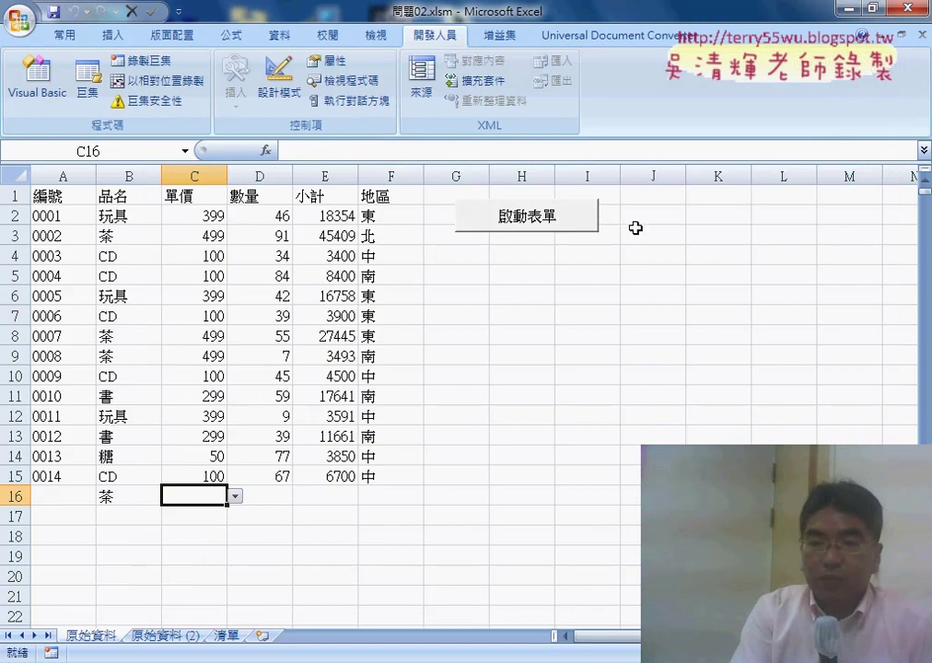
# Launch the sales form from the sheet and choose 玩具 as the product, filling 單價 399
pyautogui.click(654, 295)
pyautogui.click(554, 225)
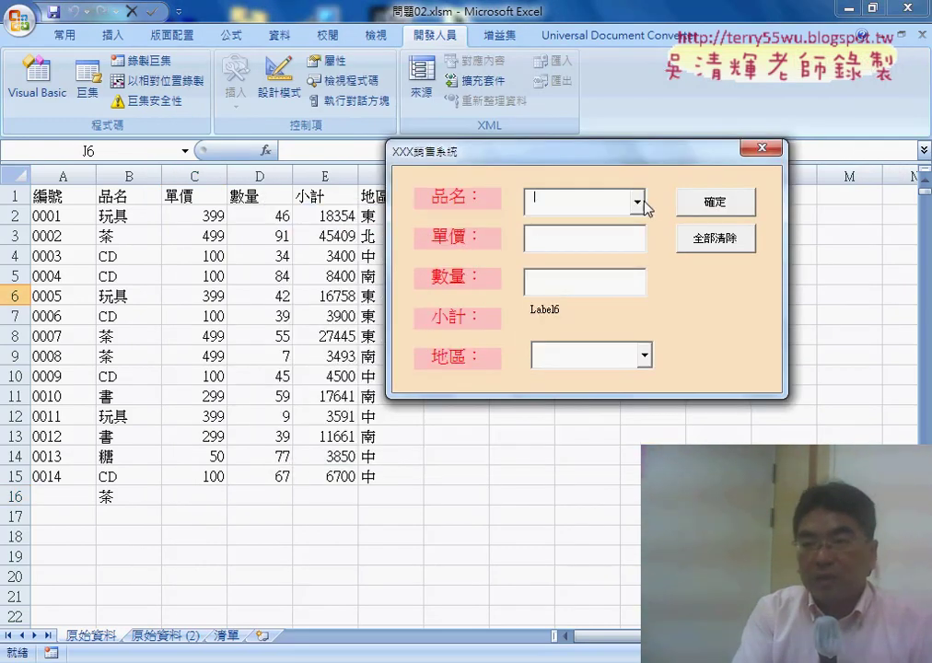
pyautogui.click(636, 202)
pyautogui.click(621, 233)
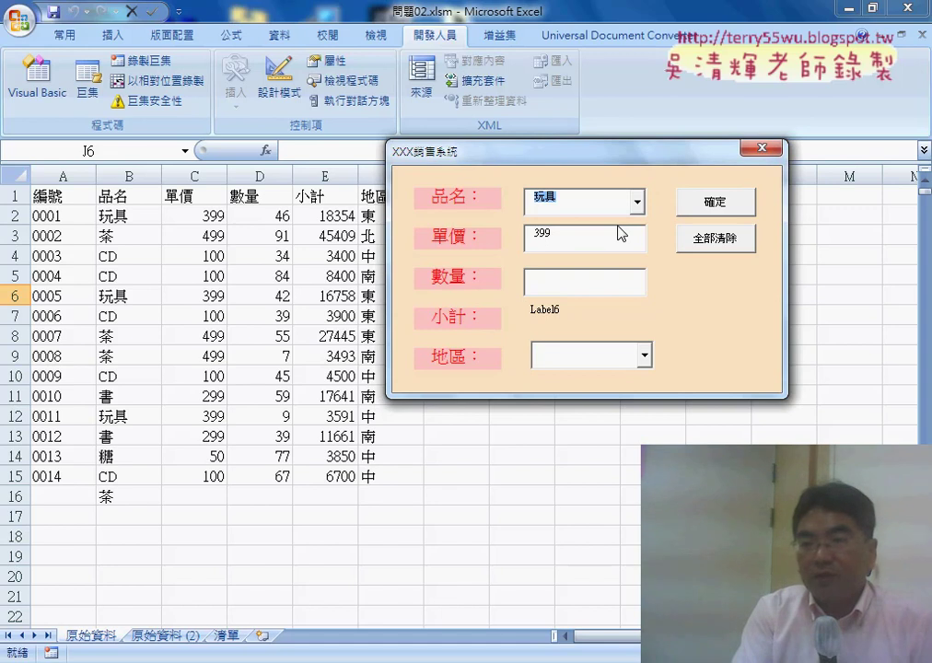
pyautogui.press('Tab')
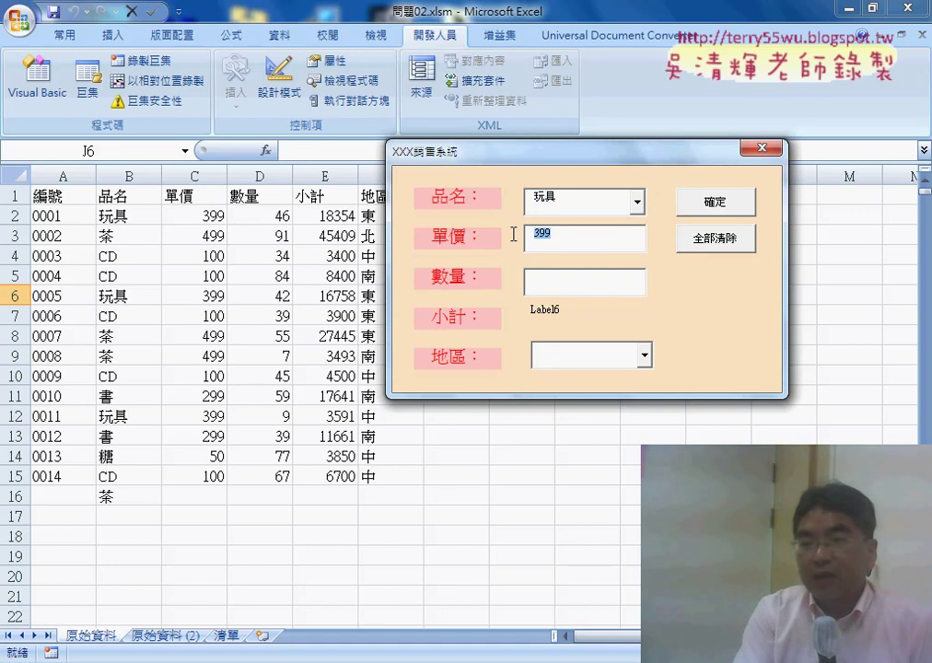
# Enter quantity 50 and region 東 for a 小計 of 19950, then move the form right
pyautogui.click(561, 289)
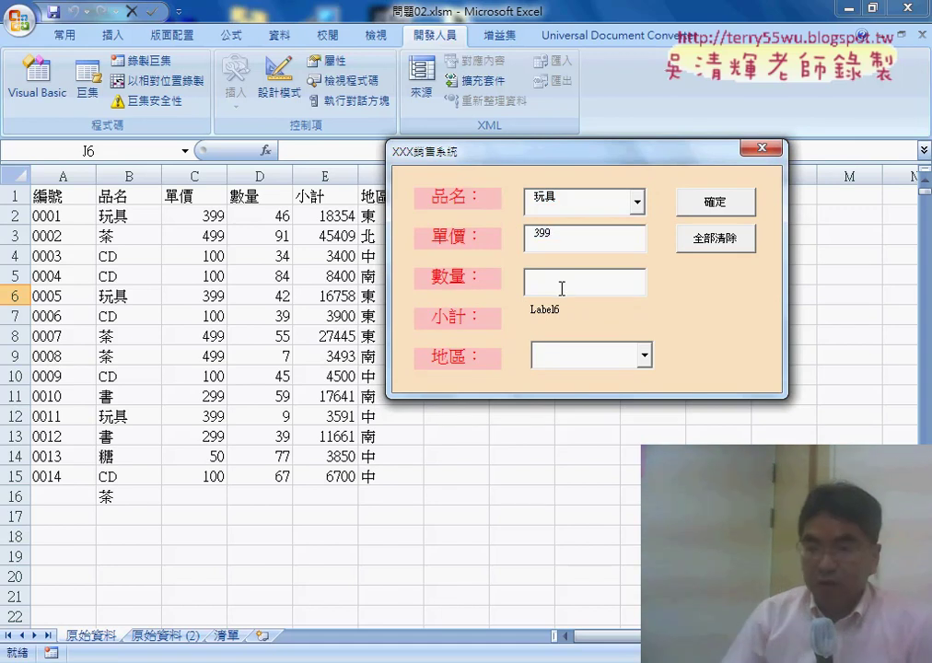
pyautogui.write('50')
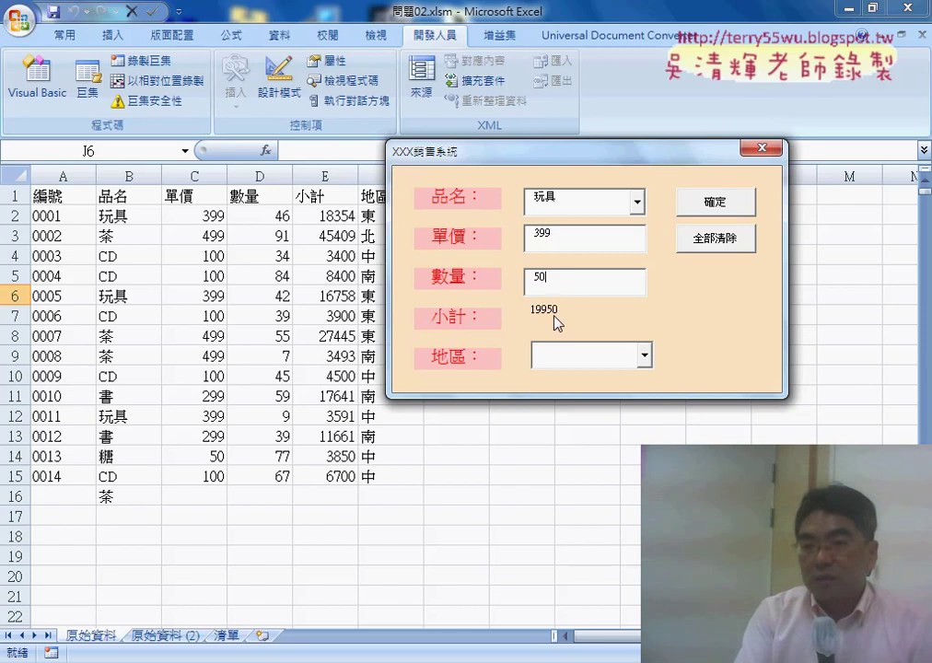
pyautogui.click(644, 356)
pyautogui.click(618, 375)
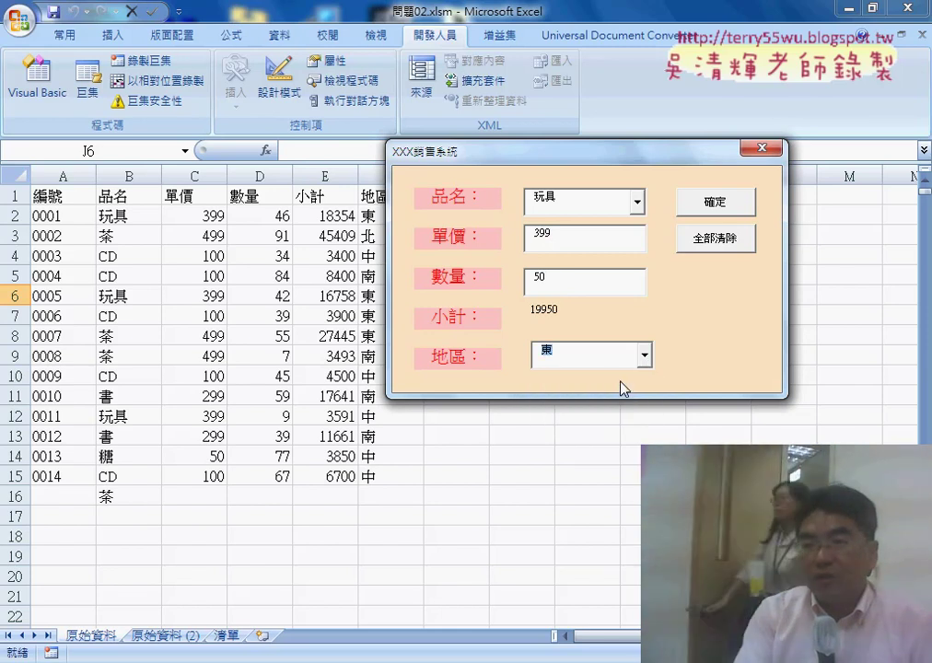
pyautogui.moveTo(627, 151); pyautogui.dragTo(710, 140)
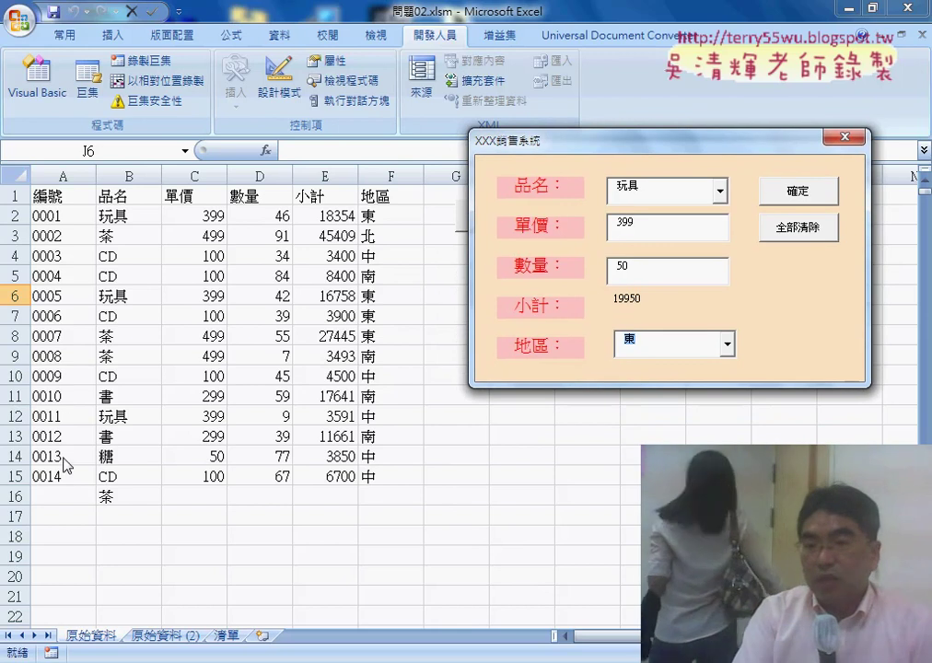
pyautogui.click(794, 193)
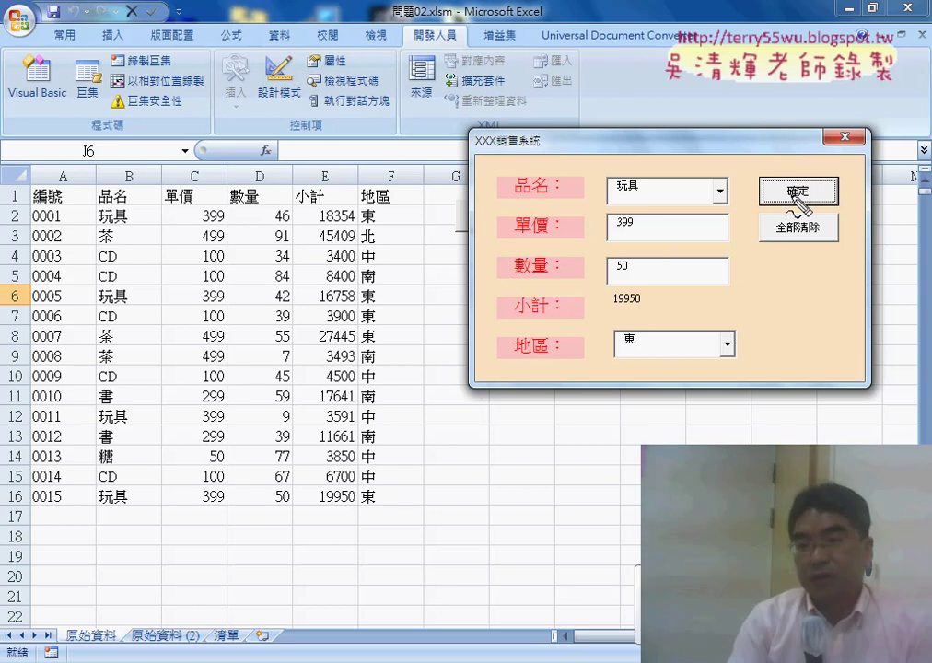
pyautogui.moveTo(652, 371); pyautogui.dragTo(682, 261)
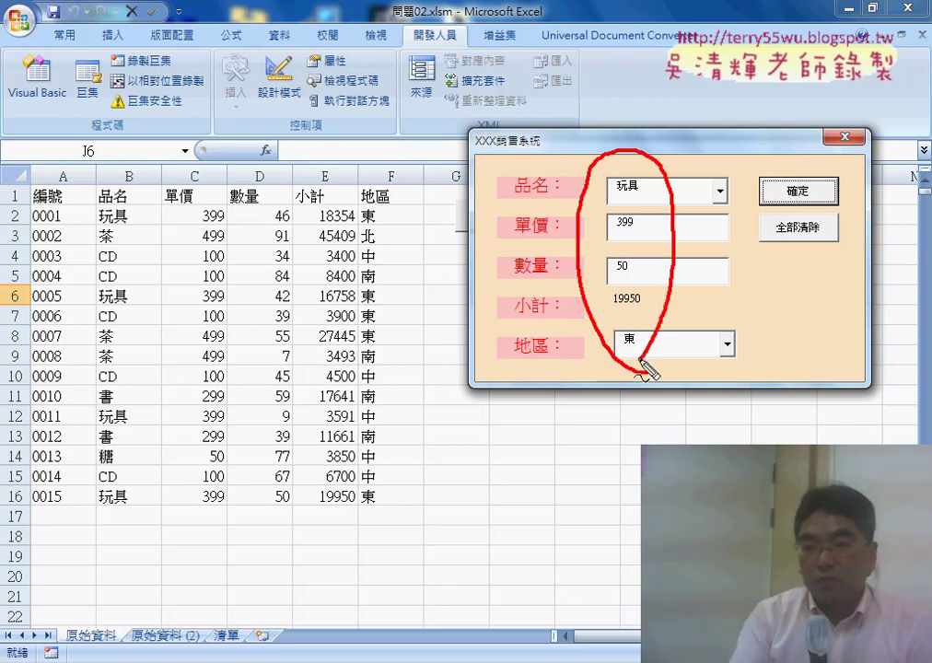
pyautogui.moveTo(552, 284)
pyautogui.mouseDown()
pyautogui.moveTo(273, 486)
pyautogui.moveTo(285, 461)
pyautogui.mouseUp()
pyautogui.moveTo(383, 518)
pyautogui.mouseDown()
pyautogui.moveTo(394, 508)
pyautogui.moveTo(370, 517)
pyautogui.mouseUp()
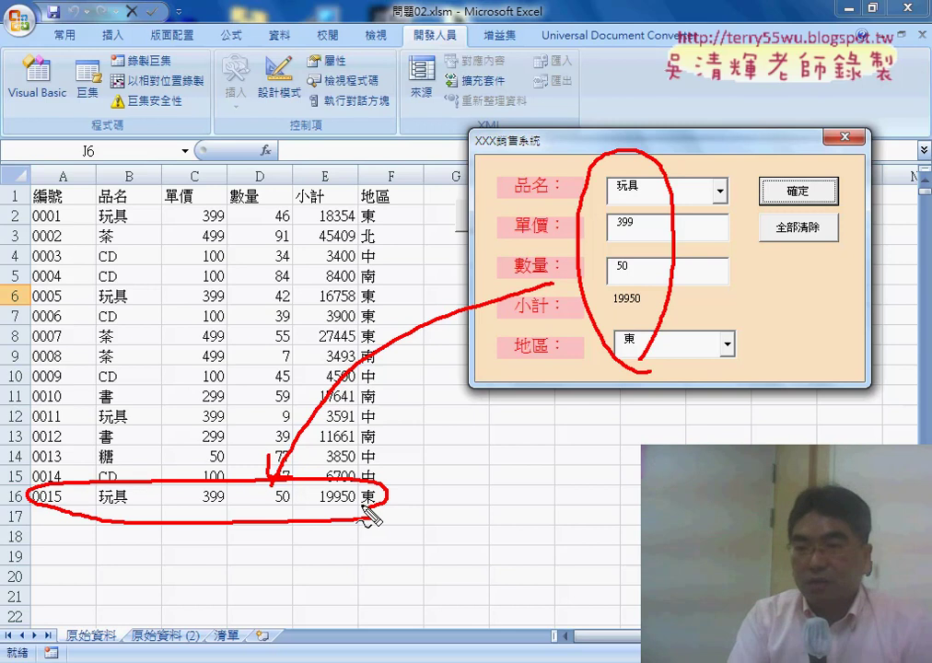
pyautogui.moveTo(834, 218); pyautogui.dragTo(798, 247)
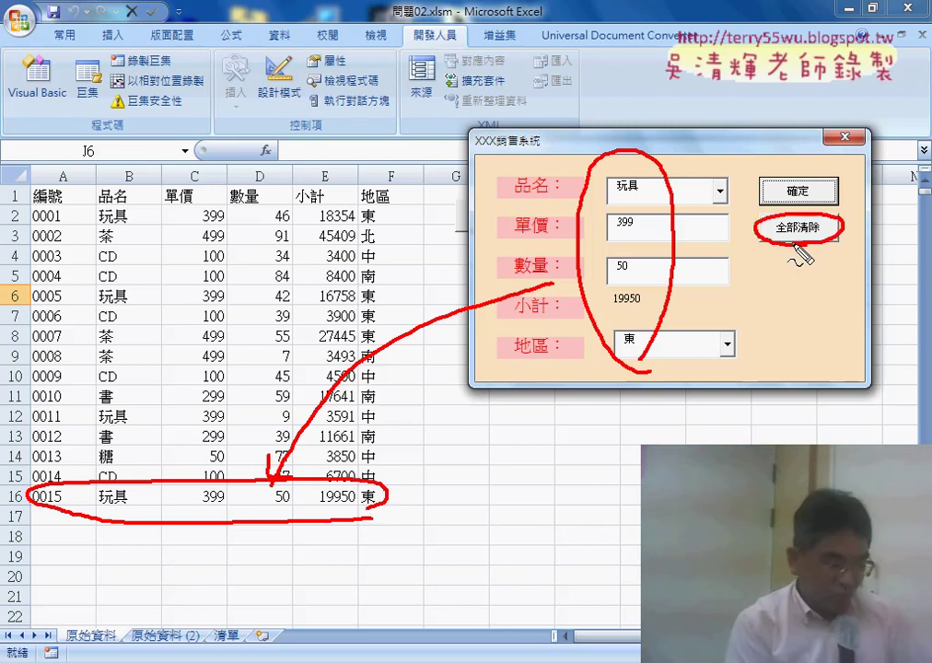
# Clear the form with 全部清除, then pick 書 in 品名 so 單價 shows 299
pyautogui.press('Escape')
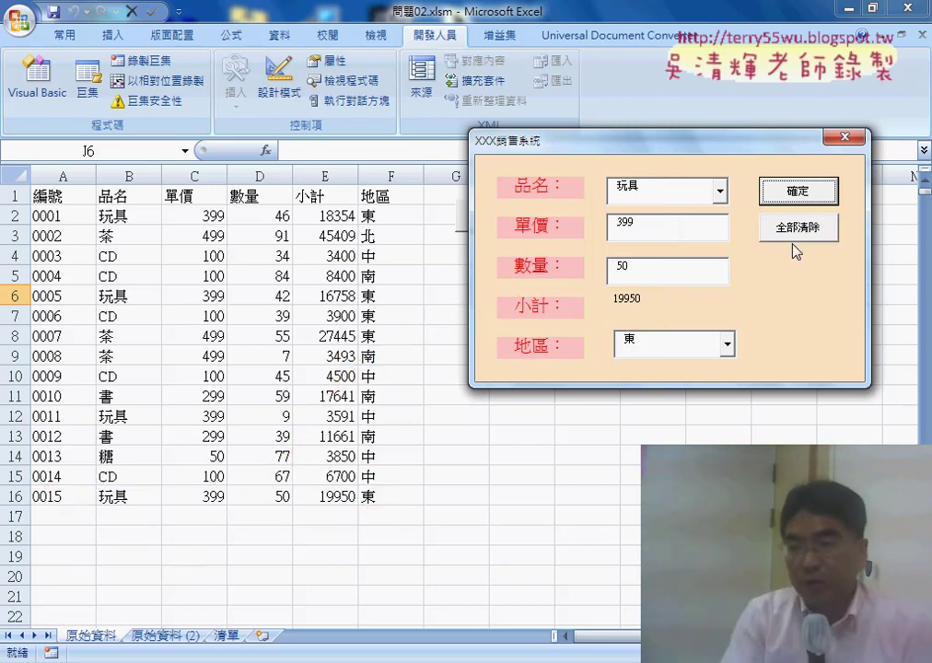
pyautogui.click(804, 237)
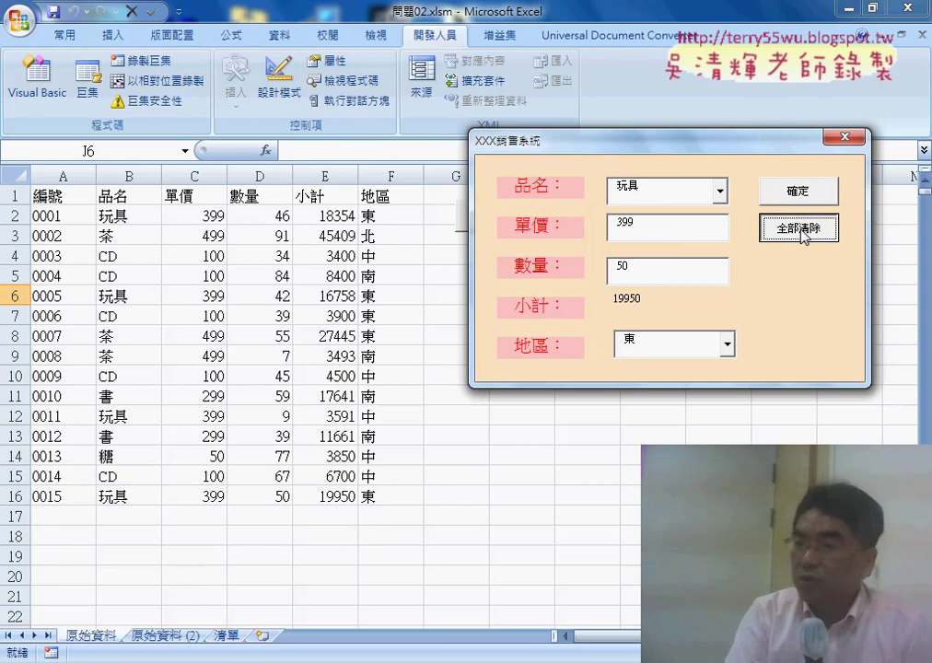
pyautogui.click(660, 193)
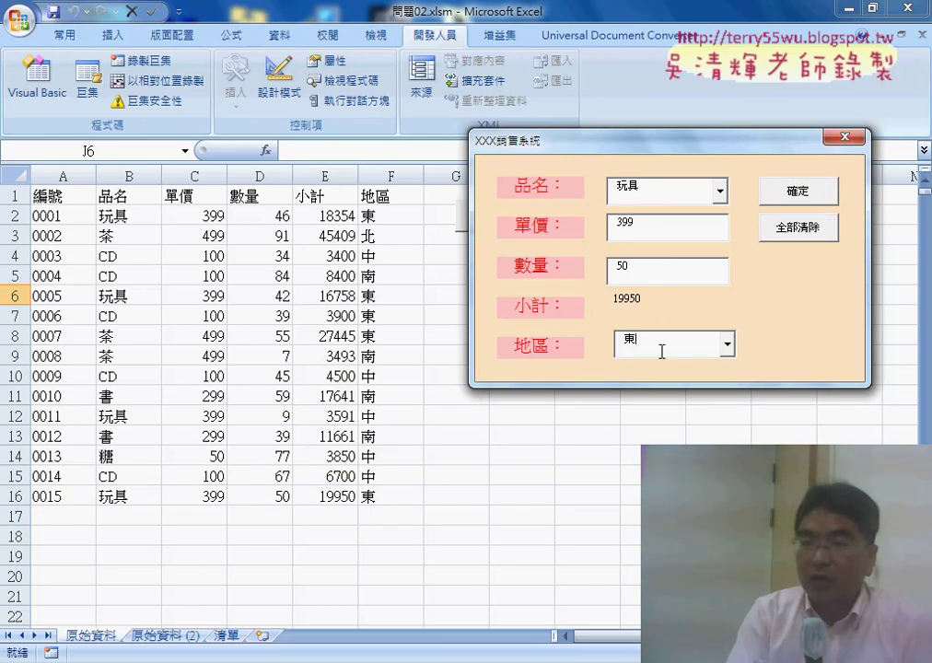
pyautogui.click(807, 236)
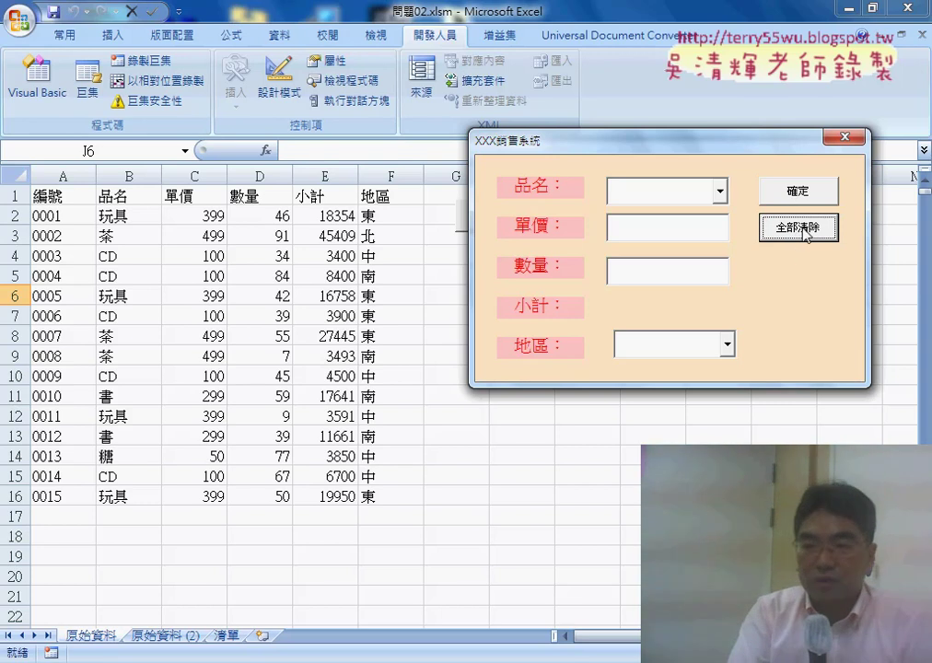
pyautogui.click(720, 192)
pyautogui.click(698, 247)
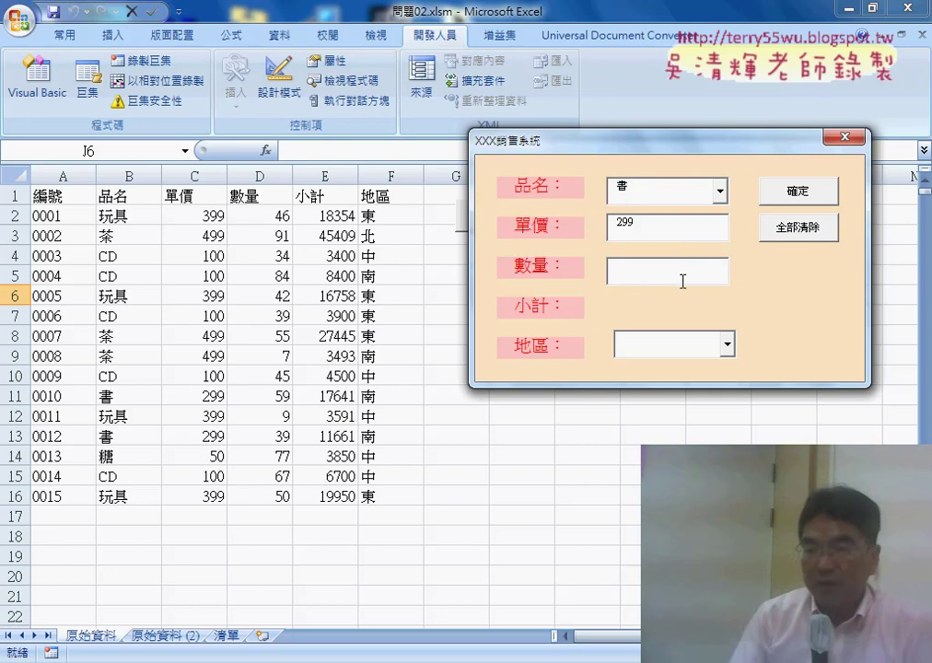
# Enter quantity 60 and region 中, then submit to append row 0016 with subtotal 17940
pyautogui.click(682, 281)
pyautogui.write('60')
pyautogui.click(727, 345)
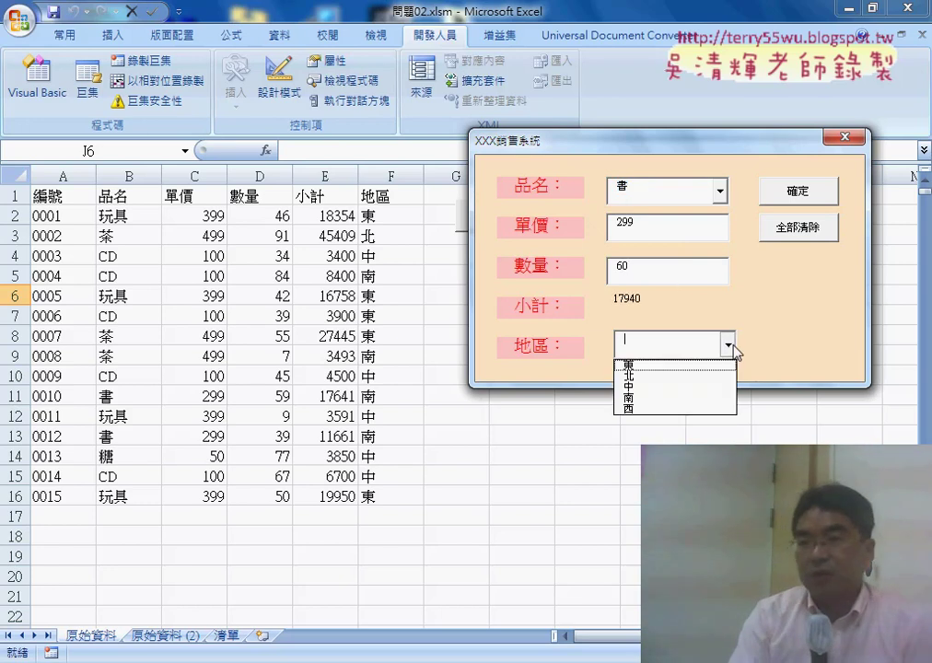
pyautogui.click(697, 388)
pyautogui.click(800, 191)
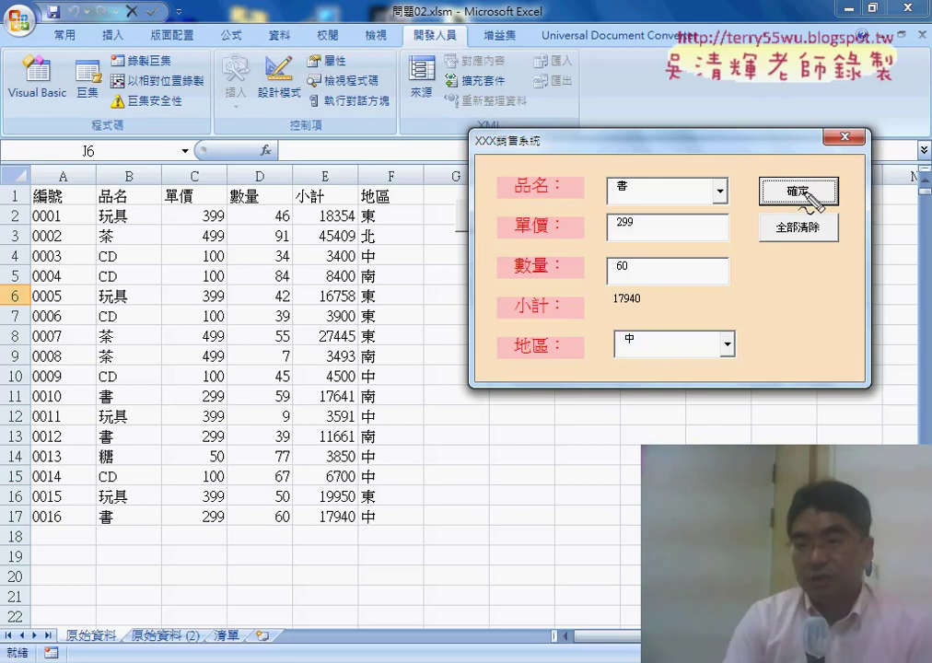
pyautogui.moveTo(619, 408)
pyautogui.mouseDown()
pyautogui.moveTo(681, 108)
pyautogui.moveTo(610, 432)
pyautogui.mouseUp()
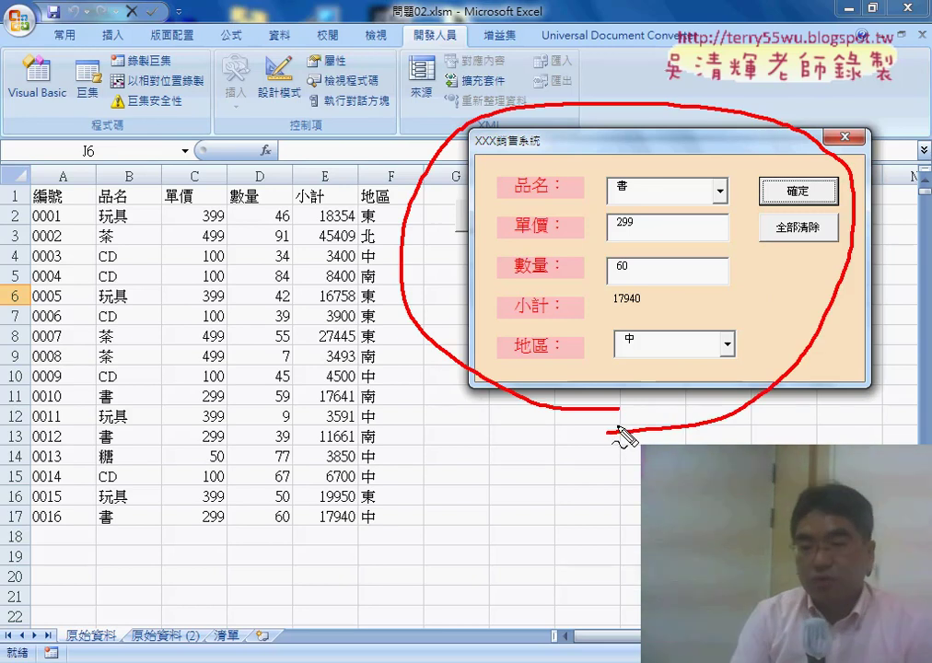
pyautogui.moveTo(361, 521)
pyautogui.mouseDown()
pyautogui.moveTo(92, 512)
pyautogui.moveTo(402, 518)
pyautogui.mouseUp()
pyautogui.moveTo(498, 460); pyautogui.dragTo(403, 507)
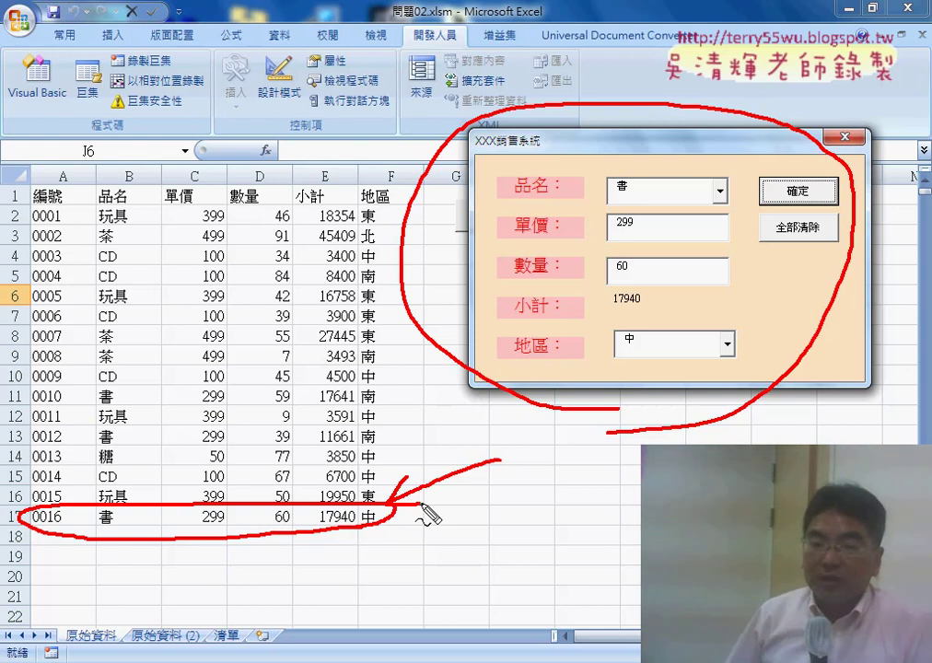
pyautogui.moveTo(421, 504); pyautogui.dragTo(392, 505)
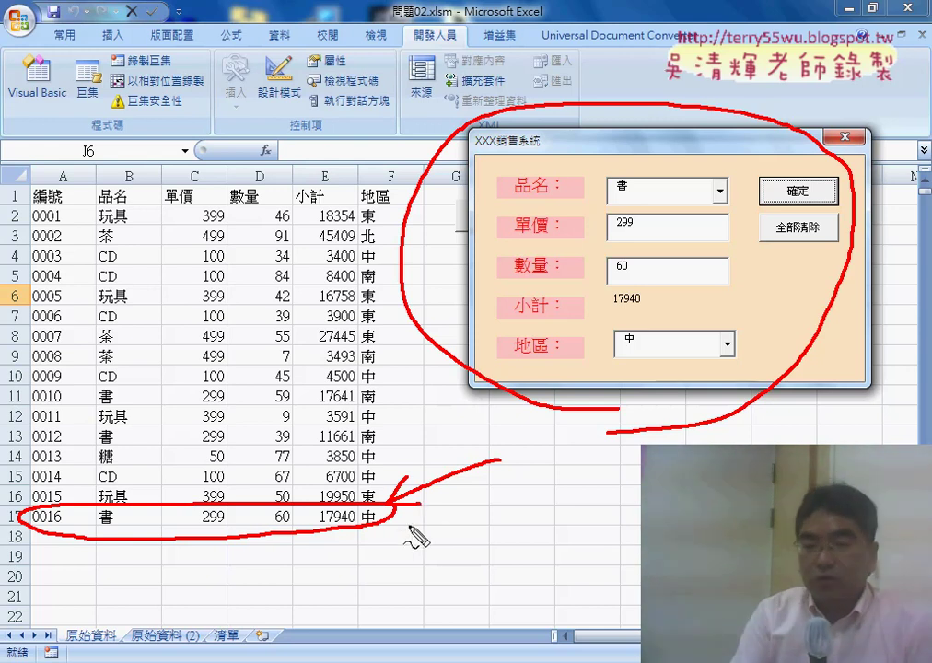
pyautogui.moveTo(178, 544)
pyautogui.mouseDown()
pyautogui.moveTo(179, 595)
pyautogui.moveTo(192, 580)
pyautogui.moveTo(222, 613)
pyautogui.moveTo(242, 597)
pyautogui.moveTo(289, 604)
pyautogui.moveTo(272, 612)
pyautogui.mouseUp()
pyautogui.moveTo(215, 617); pyautogui.dragTo(281, 613)
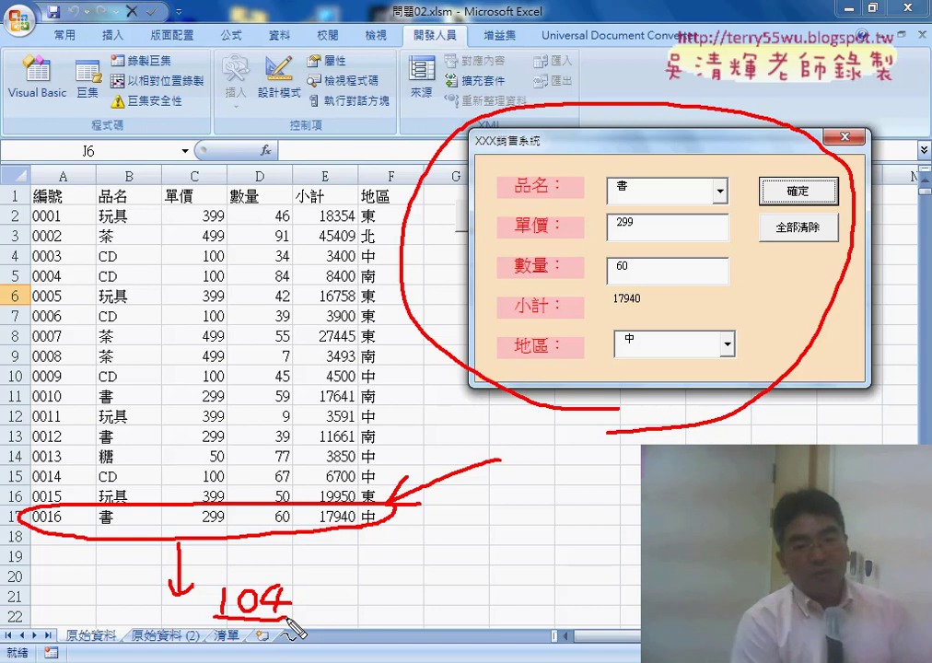
pyautogui.press('Escape')
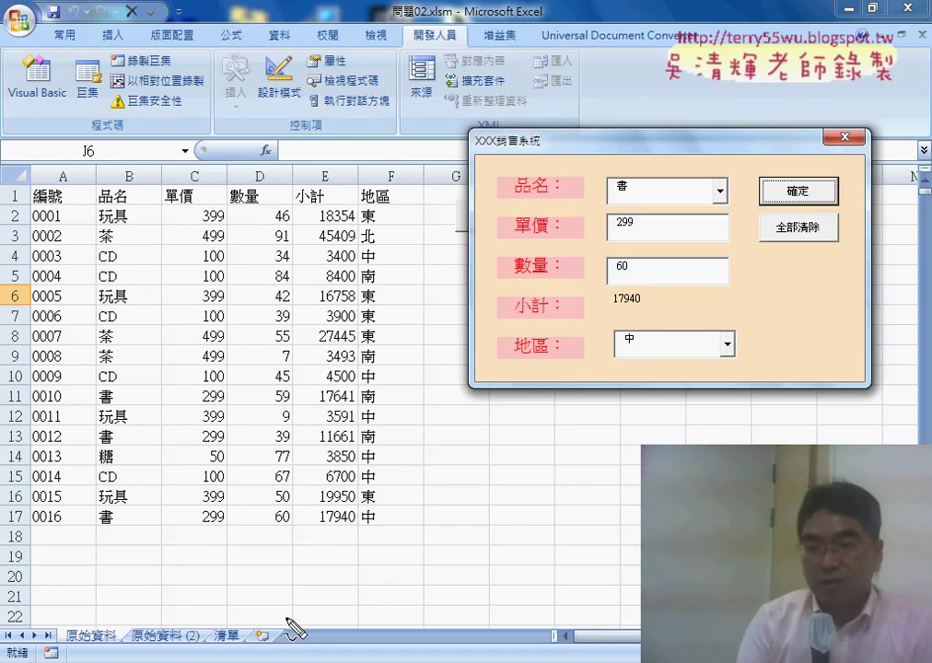
# Handwrite and box the word 'MySQL' on the sheet with the pen
pyautogui.moveTo(416, 444)
pyautogui.mouseDown()
pyautogui.moveTo(428, 403)
pyautogui.moveTo(472, 402)
pyautogui.moveTo(476, 446)
pyautogui.moveTo(493, 451)
pyautogui.mouseUp()
pyautogui.moveTo(510, 431); pyautogui.dragTo(473, 480)
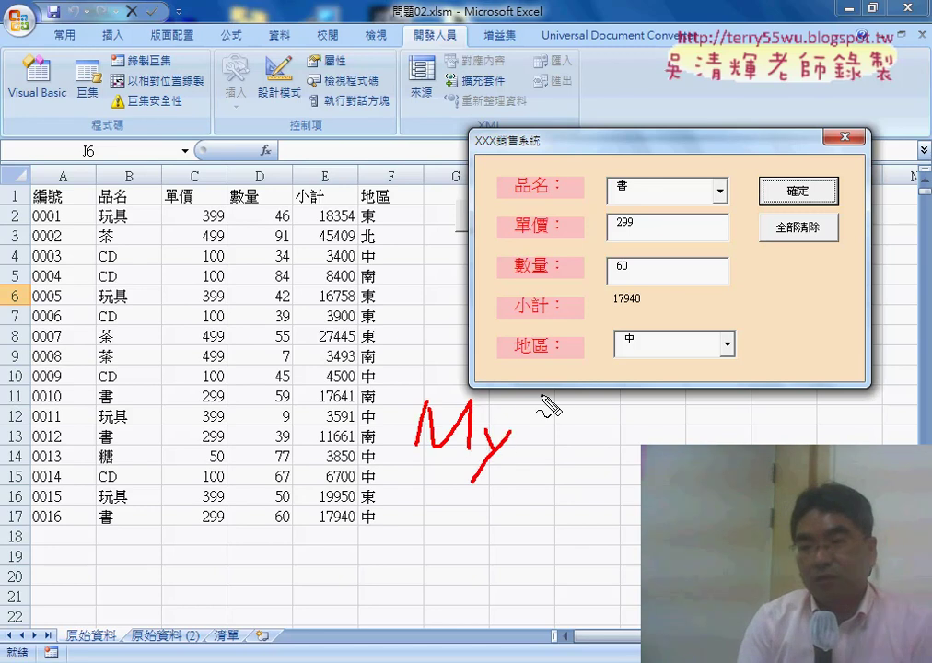
pyautogui.moveTo(543, 402)
pyautogui.mouseDown()
pyautogui.moveTo(516, 446)
pyautogui.moveTo(569, 404)
pyautogui.moveTo(586, 450)
pyautogui.mouseUp()
pyautogui.moveTo(600, 400)
pyautogui.mouseDown()
pyautogui.moveTo(638, 440)
pyautogui.moveTo(387, 402)
pyautogui.moveTo(657, 383)
pyautogui.moveTo(634, 485)
pyautogui.mouseUp()
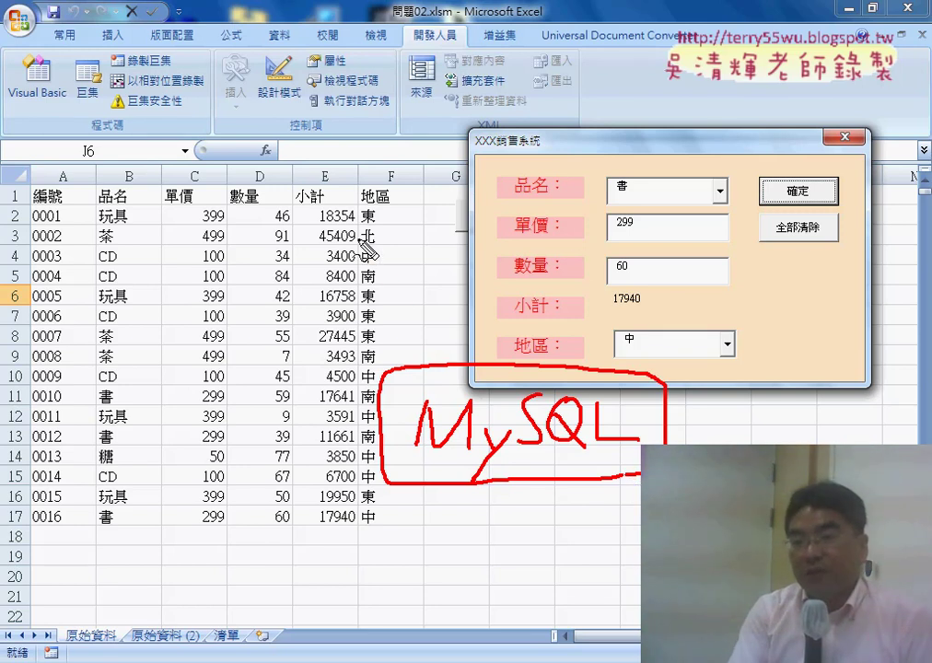
# Draw arrows linking sheet data, MySQL and the form, then clear the ink and switch to the Google Groups post
pyautogui.moveTo(361, 238)
pyautogui.mouseDown()
pyautogui.moveTo(419, 359)
pyautogui.moveTo(435, 339)
pyautogui.mouseUp()
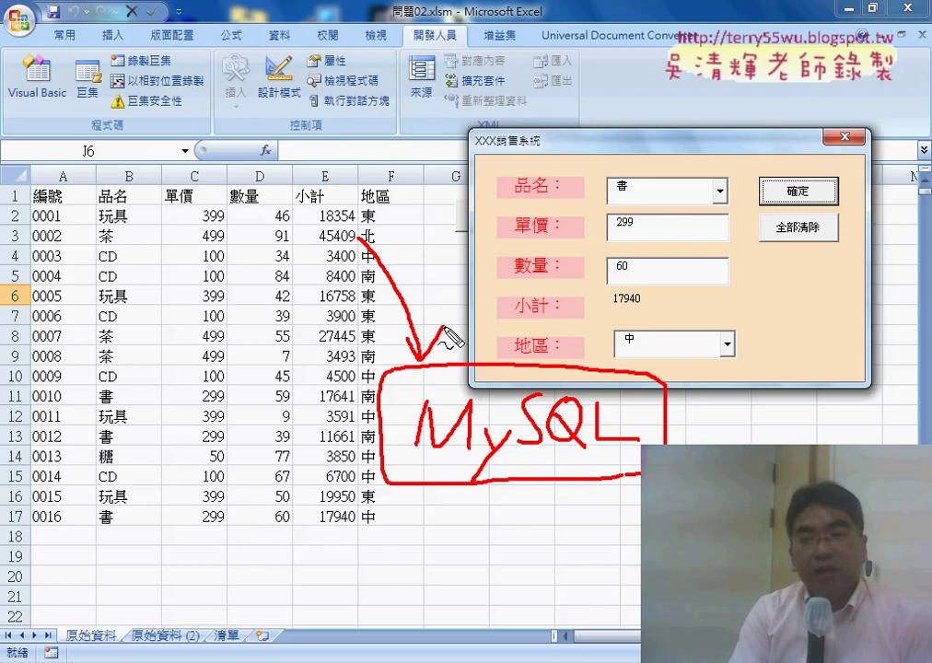
pyautogui.moveTo(511, 364)
pyautogui.mouseDown()
pyautogui.moveTo(478, 195)
pyautogui.moveTo(516, 208)
pyautogui.mouseUp()
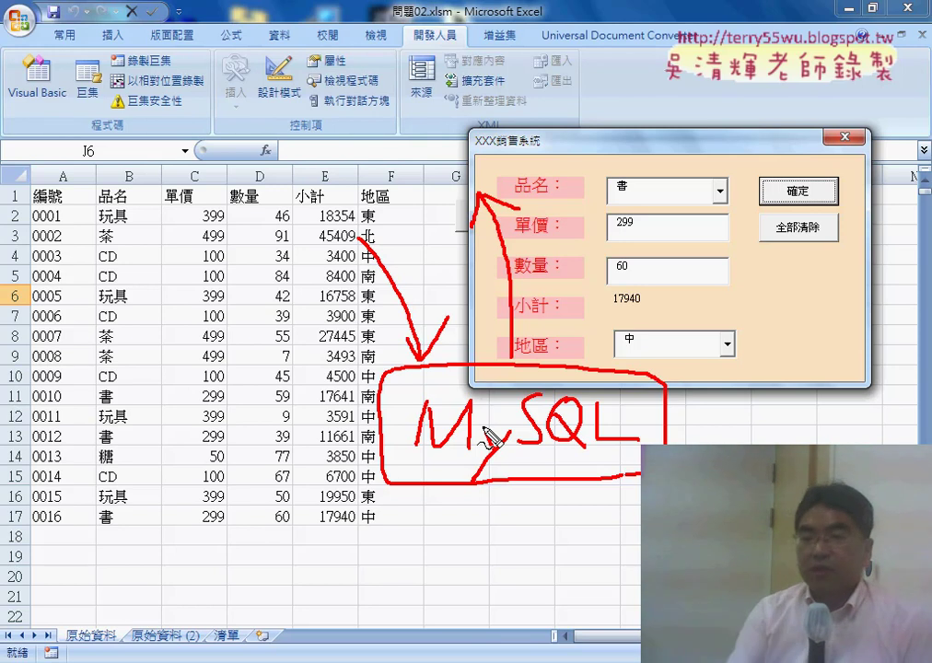
pyautogui.moveTo(487, 433); pyautogui.dragTo(470, 474)
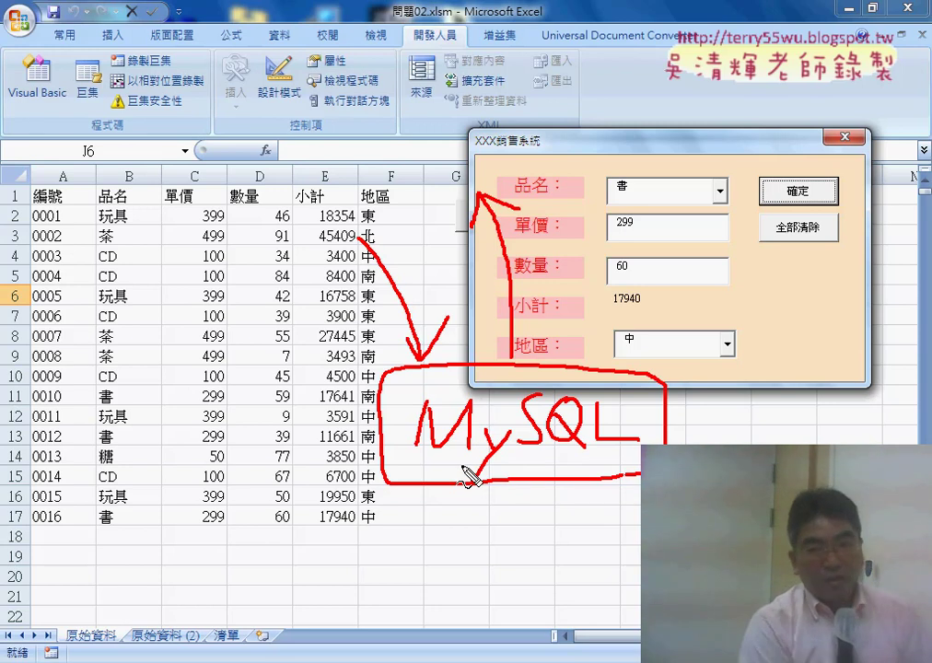
pyautogui.press('Escape')
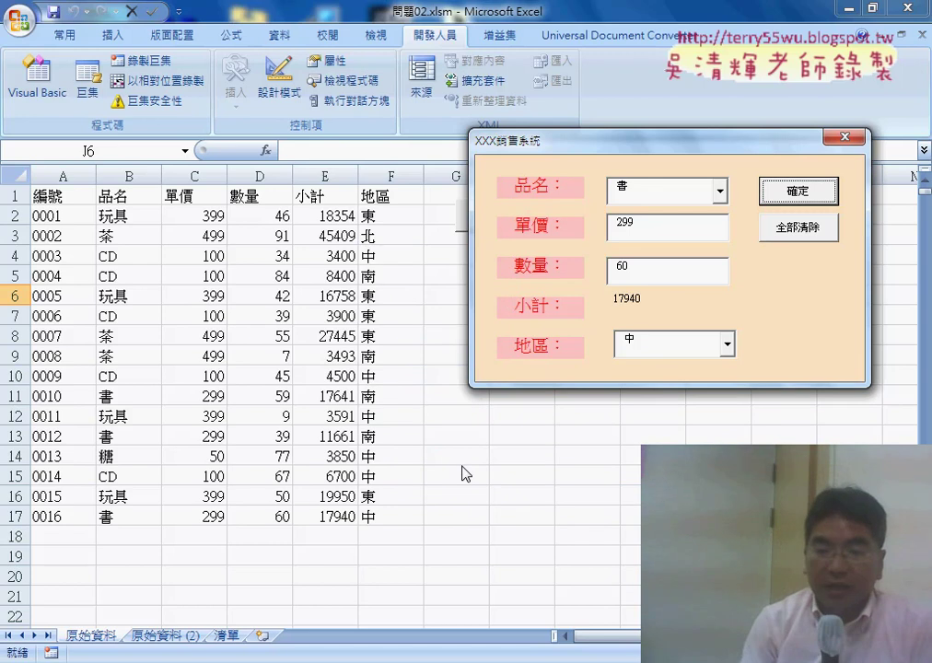
pyautogui.hotkey('alt', 'Tab')
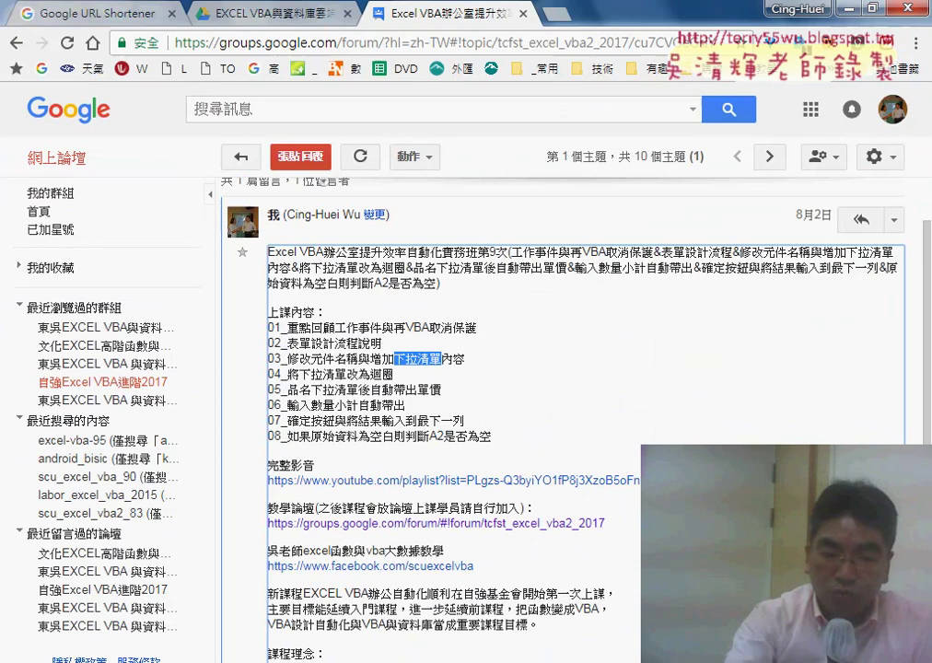